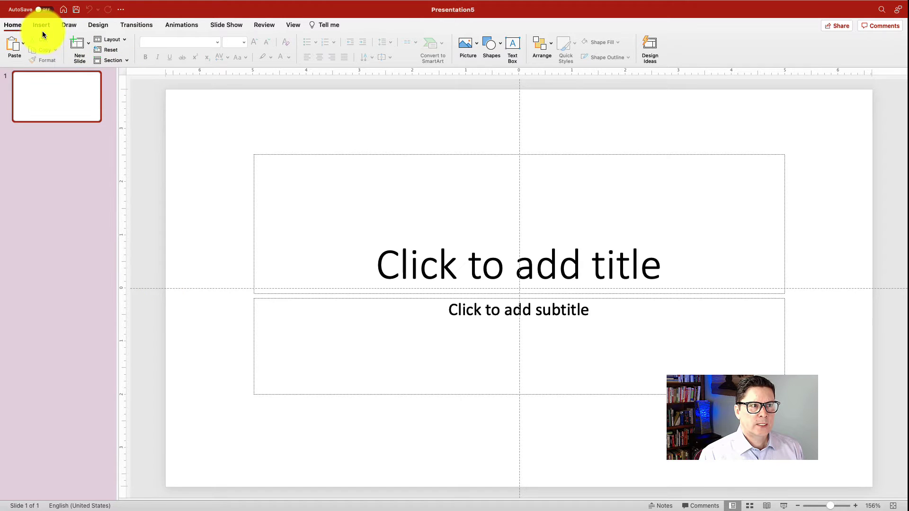
- Save the new blank presentation on the Mac as 'Poster demo ppt'
{"action": "mouse_move", "coordinate": [47, 3]}
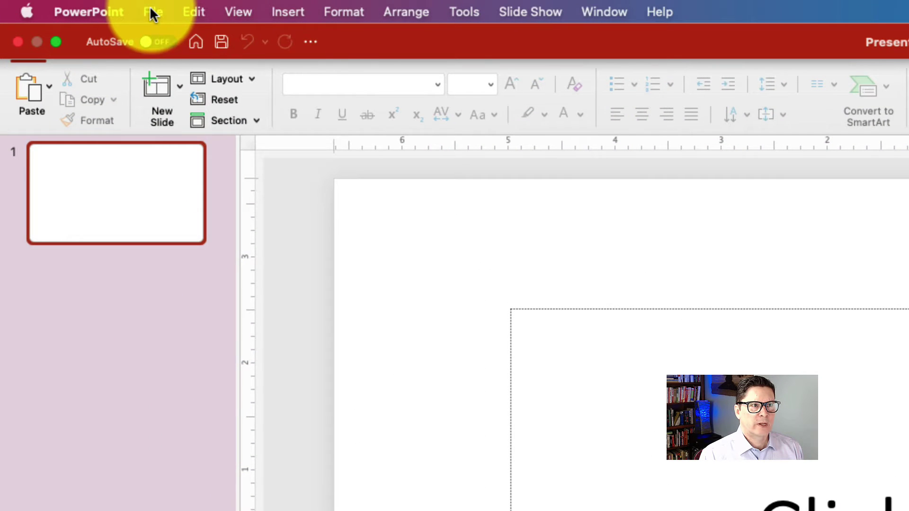
{"action": "left_click", "coordinate": [150, 12]}
{"action": "left_click", "coordinate": [170, 175]}
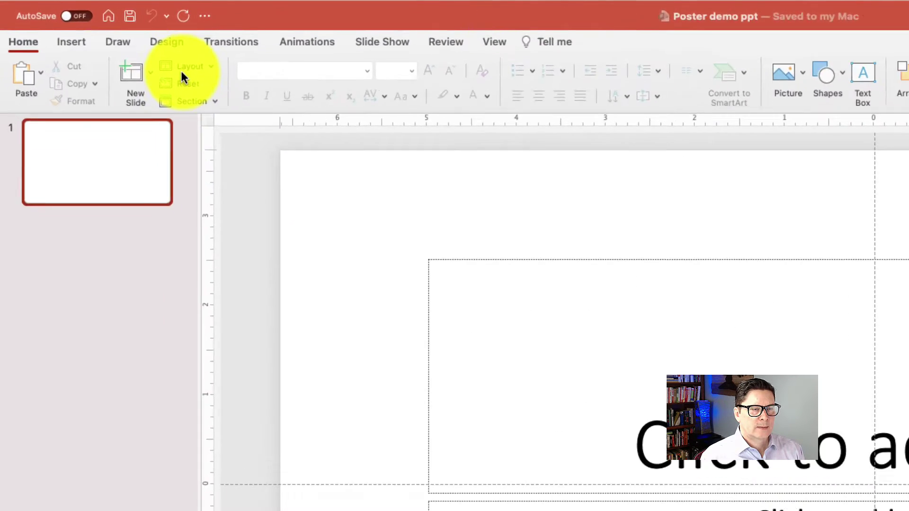
- Set the slide width to 24 inches in Page Setup and scale the content up
{"action": "left_click", "coordinate": [207, 50]}
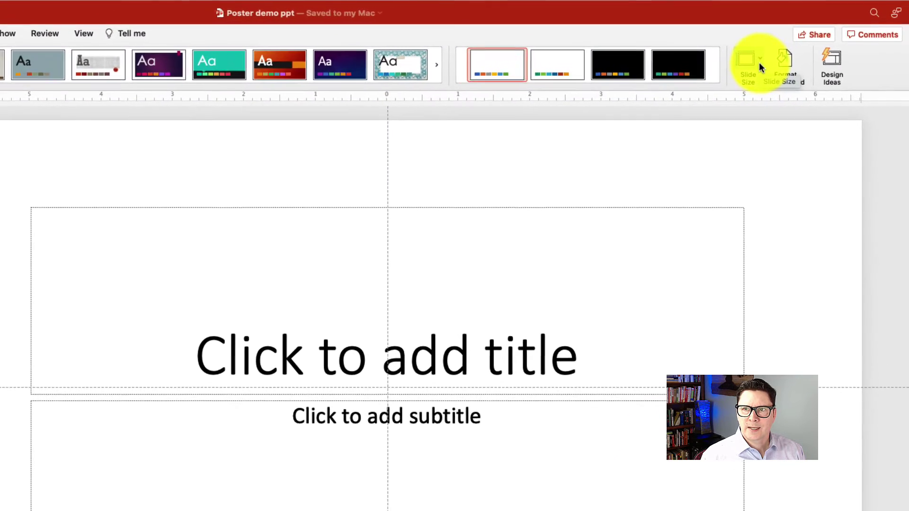
{"action": "left_click", "coordinate": [758, 62]}
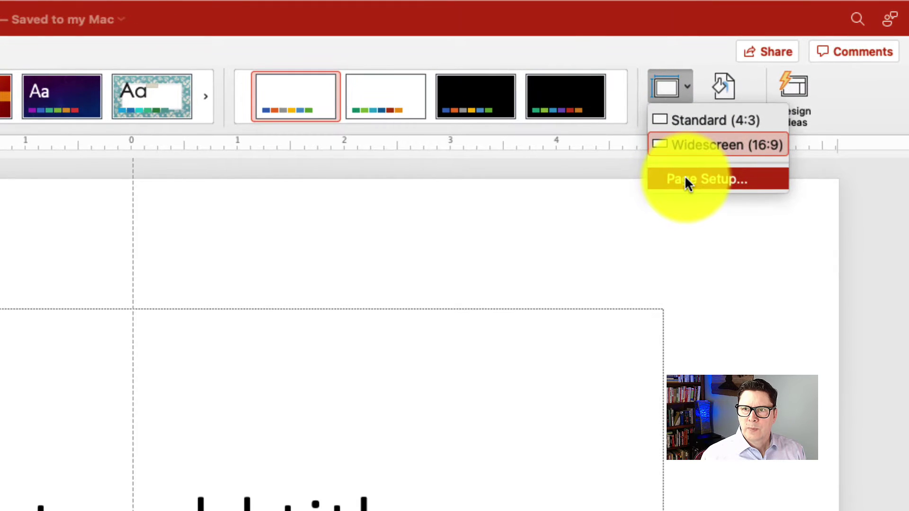
{"action": "left_click", "coordinate": [685, 179]}
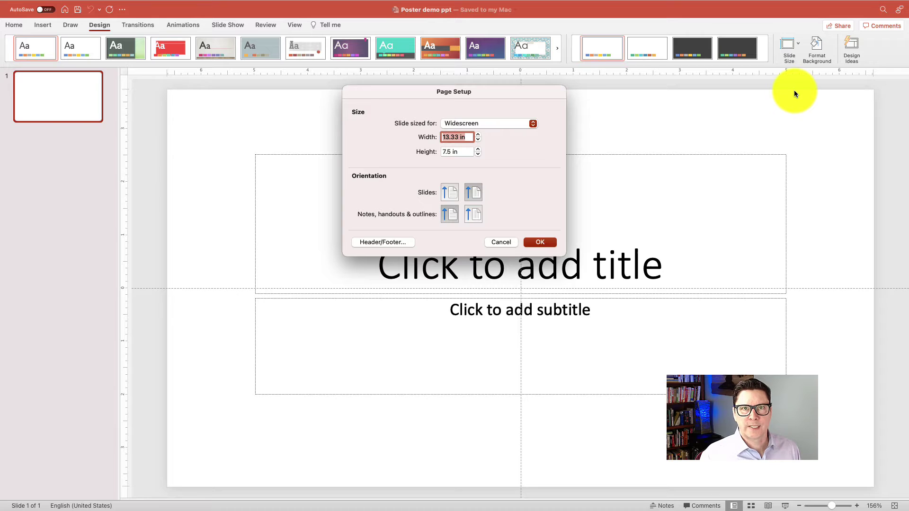
{"action": "type", "text": "24"}
{"action": "key", "text": "Tab"}
{"action": "left_click", "coordinate": [539, 242]}
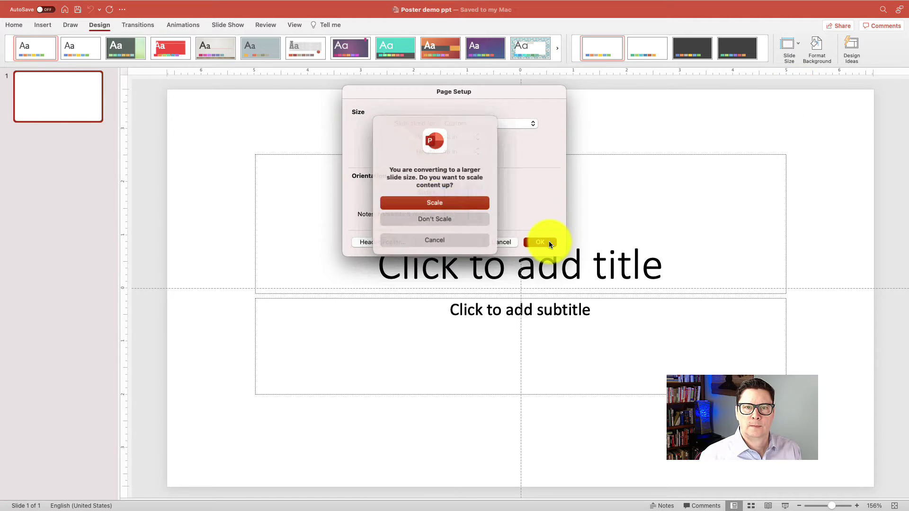
{"action": "left_click", "coordinate": [436, 203]}
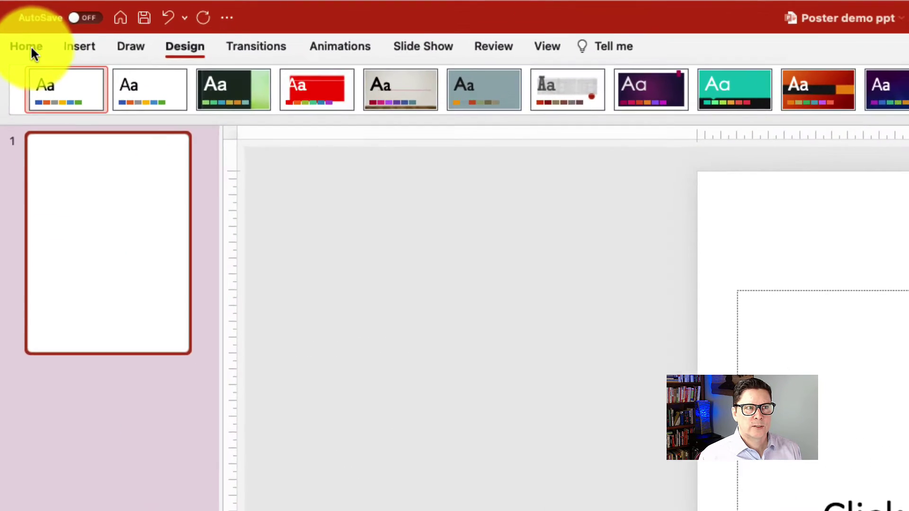
- Switch the poster slide to the Blank layout
{"action": "left_click", "coordinate": [17, 25]}
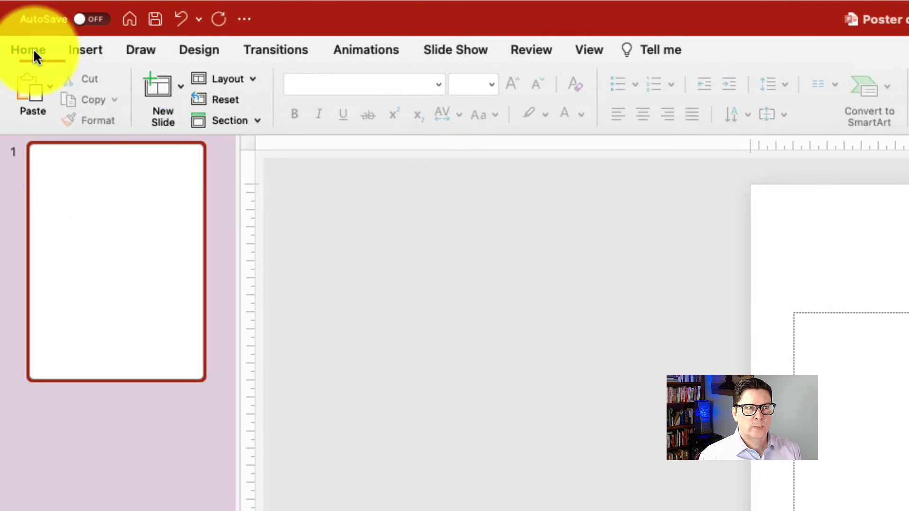
{"action": "left_click", "coordinate": [245, 78]}
{"action": "left_click", "coordinate": [307, 282]}
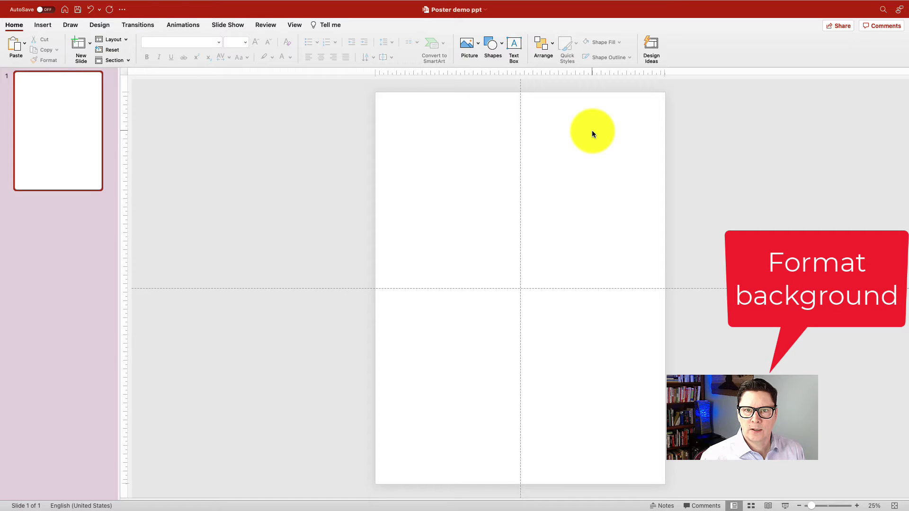
- Give the slide background a gradient fill via Format Background
{"action": "right_click", "coordinate": [592, 131]}
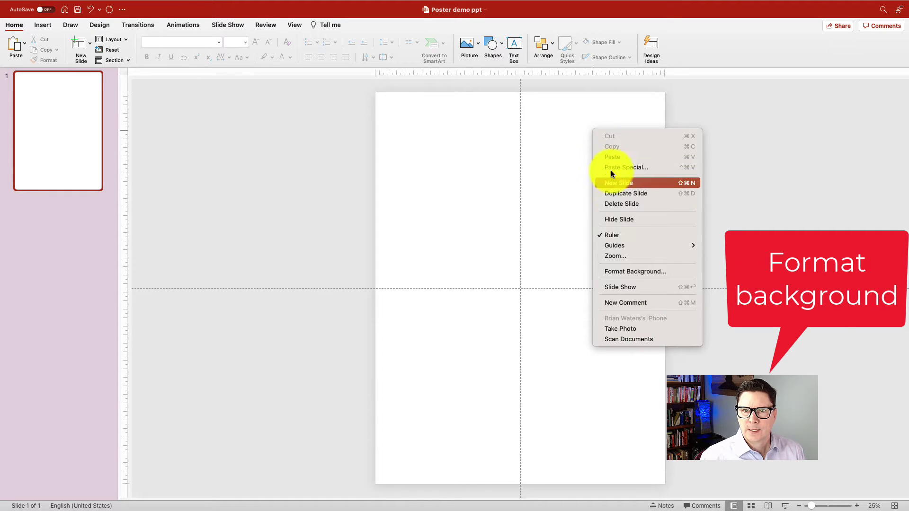
{"action": "left_click", "coordinate": [622, 272]}
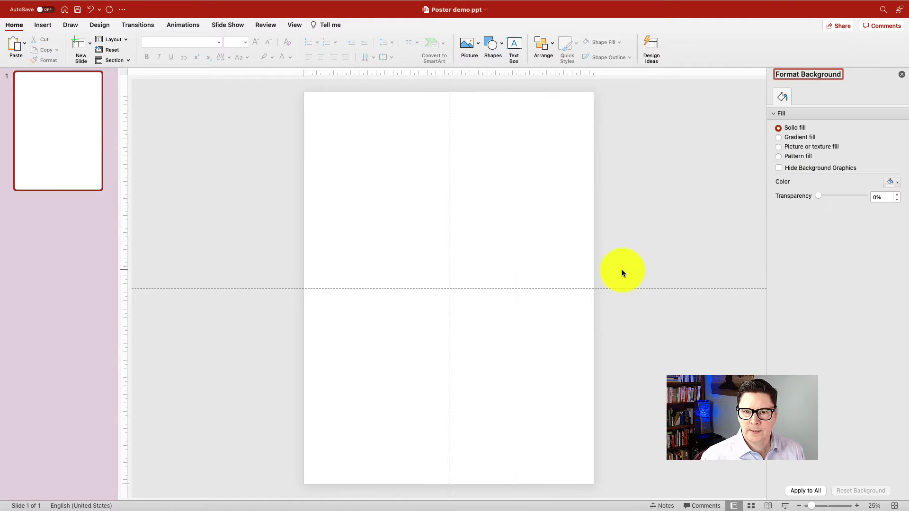
{"action": "left_click", "coordinate": [779, 137]}
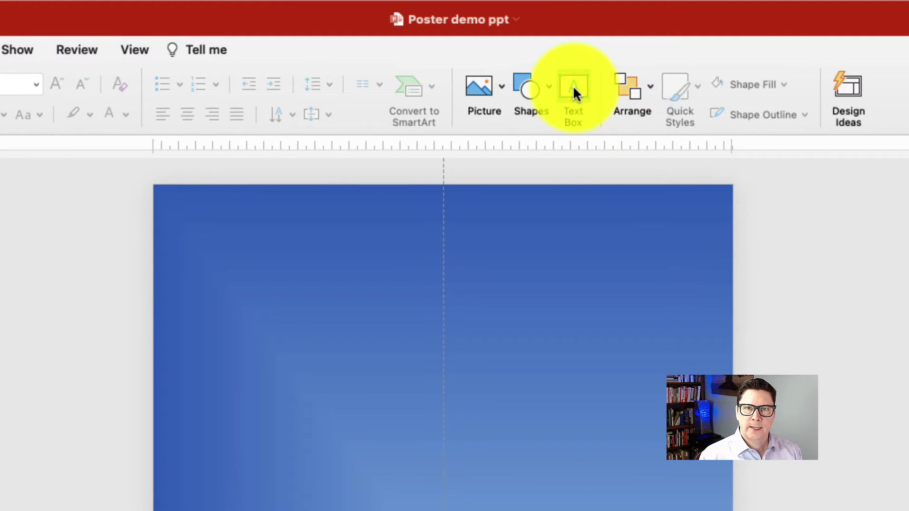
- Draw a text box across the top of the poster
{"action": "left_click", "coordinate": [573, 89]}
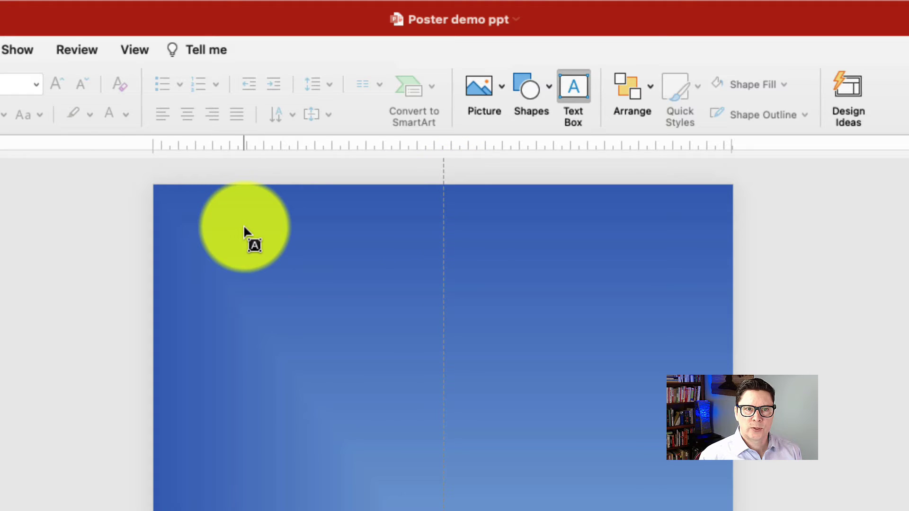
{"action": "left_click_drag", "start_coordinate": [246, 225], "coordinate": [656, 281]}
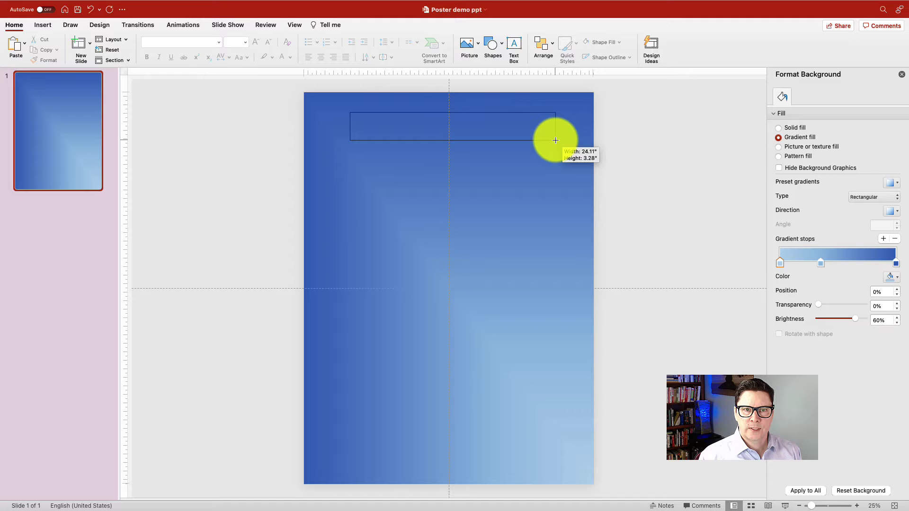
{"action": "left_click_drag", "start_coordinate": [556, 140], "coordinate": [556, 140]}
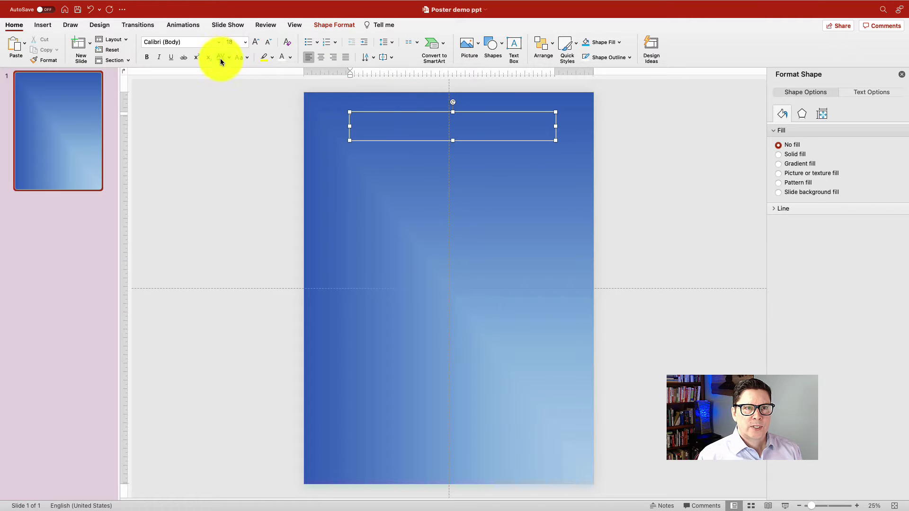
- Set the text box font to Arial at size 80
{"action": "left_click", "coordinate": [218, 42]}
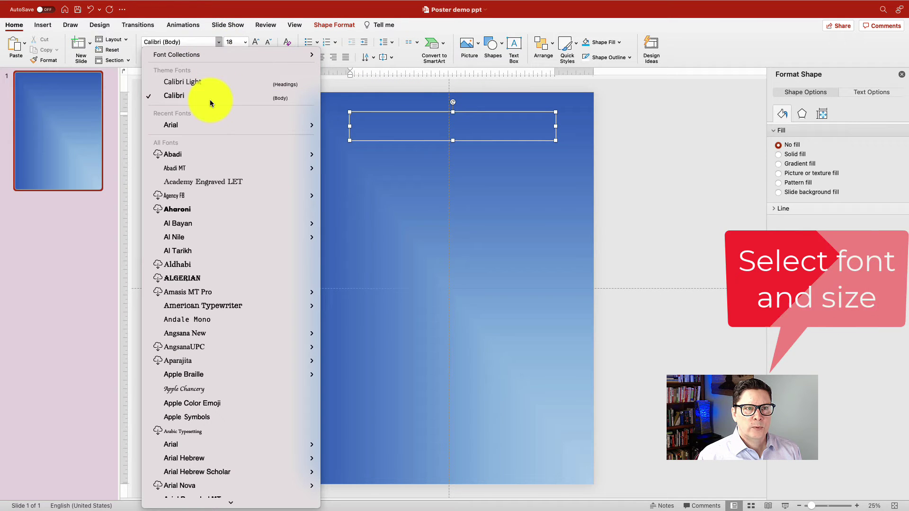
{"action": "mouse_move", "coordinate": [204, 124]}
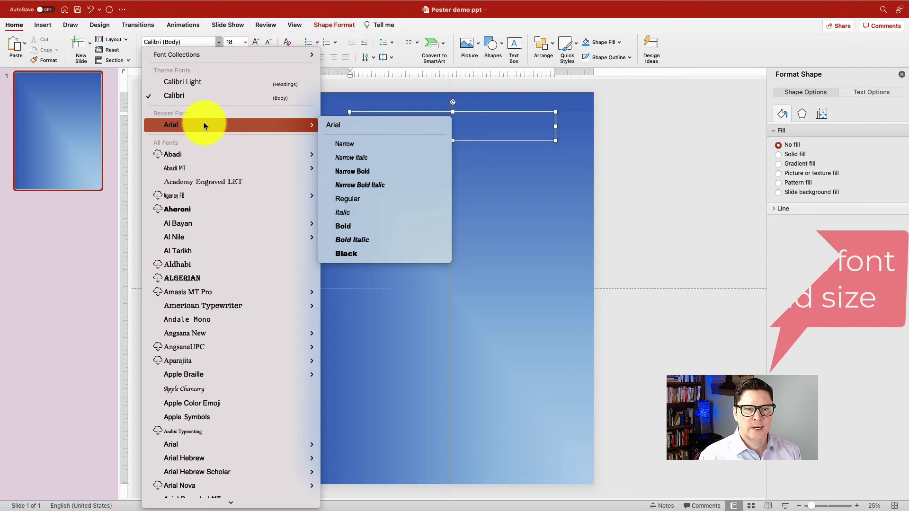
{"action": "left_click", "coordinate": [205, 125]}
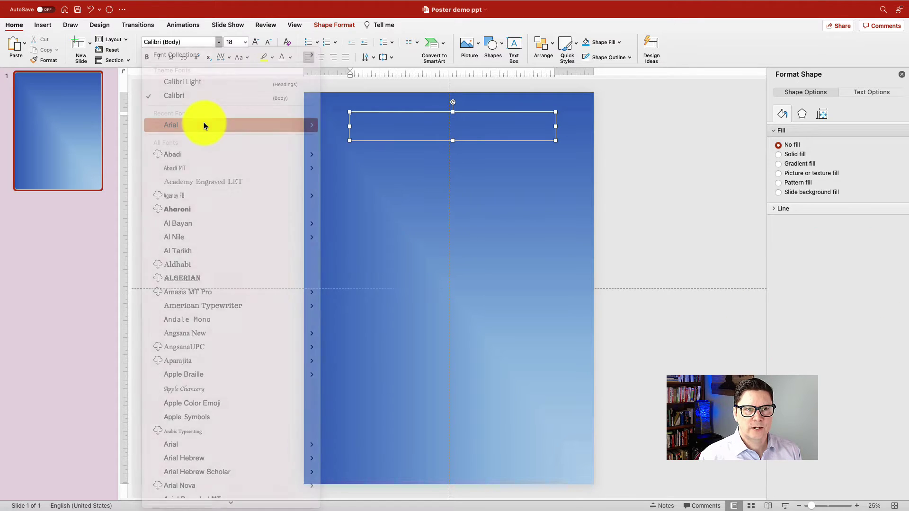
{"action": "left_click", "coordinate": [245, 42]}
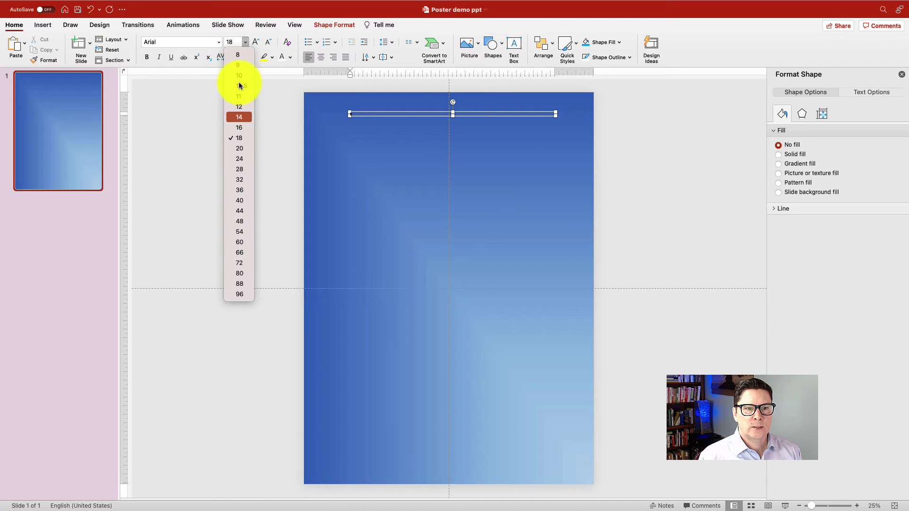
{"action": "left_click", "coordinate": [242, 273]}
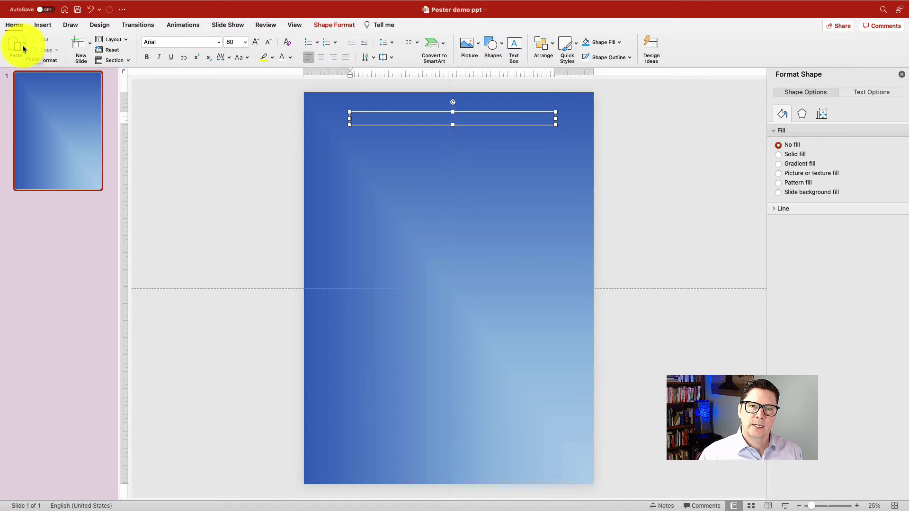
- Paste the streetlamp skyhooks title into the box and center-align the text
{"action": "left_click", "coordinate": [22, 44]}
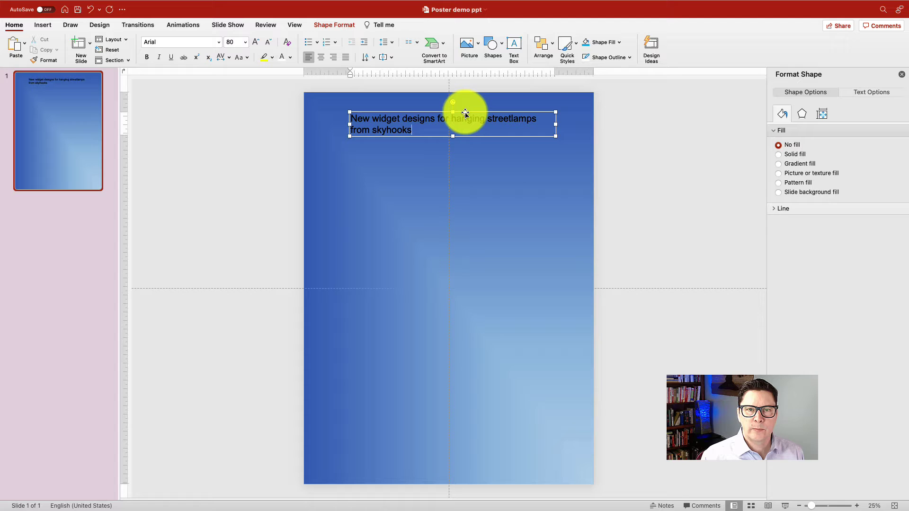
{"action": "left_click", "coordinate": [466, 112]}
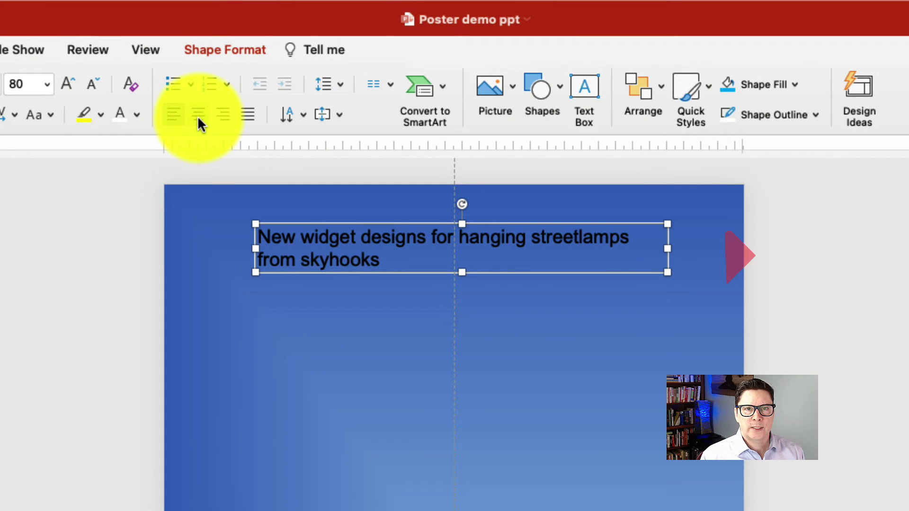
{"action": "left_click", "coordinate": [321, 57]}
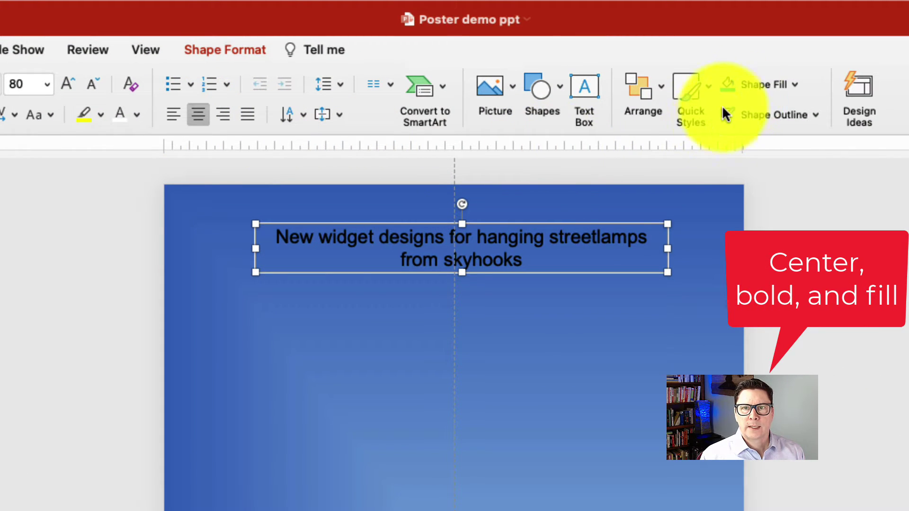
- Fill the title box light blue, bold the text, and snap the box to top centre
{"action": "left_click", "coordinate": [794, 85]}
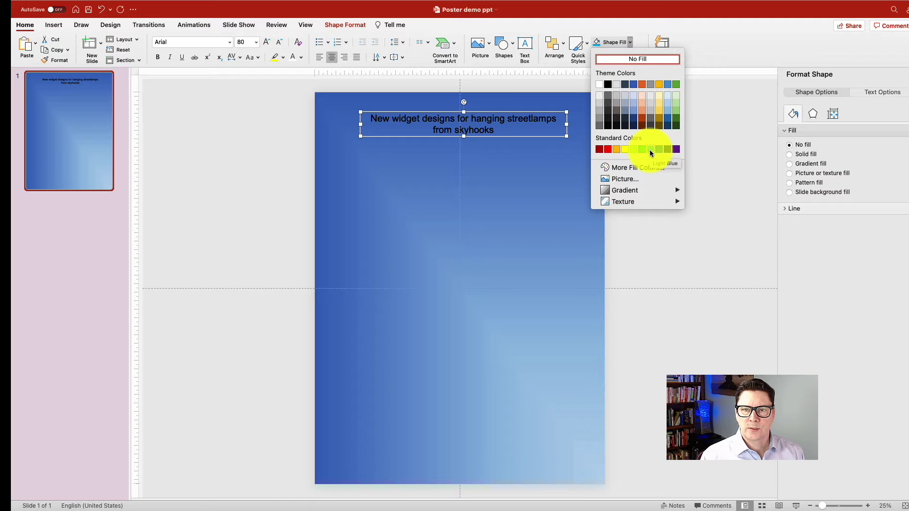
{"action": "left_click", "coordinate": [650, 150]}
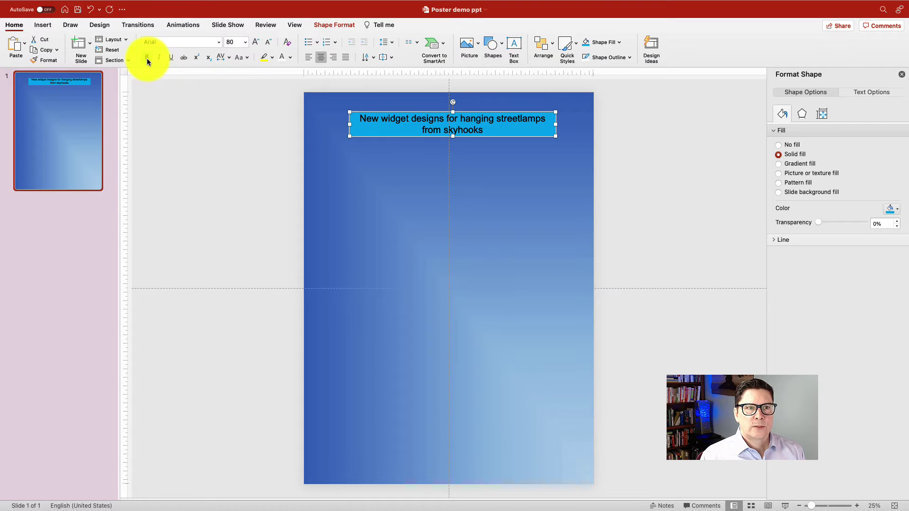
{"action": "left_click", "coordinate": [147, 58]}
{"action": "mouse_move", "coordinate": [452, 135]}
{"action": "left_mouse_down"}
{"action": "mouse_move", "coordinate": [465, 136]}
{"action": "mouse_move", "coordinate": [450, 124]}
{"action": "left_mouse_up"}
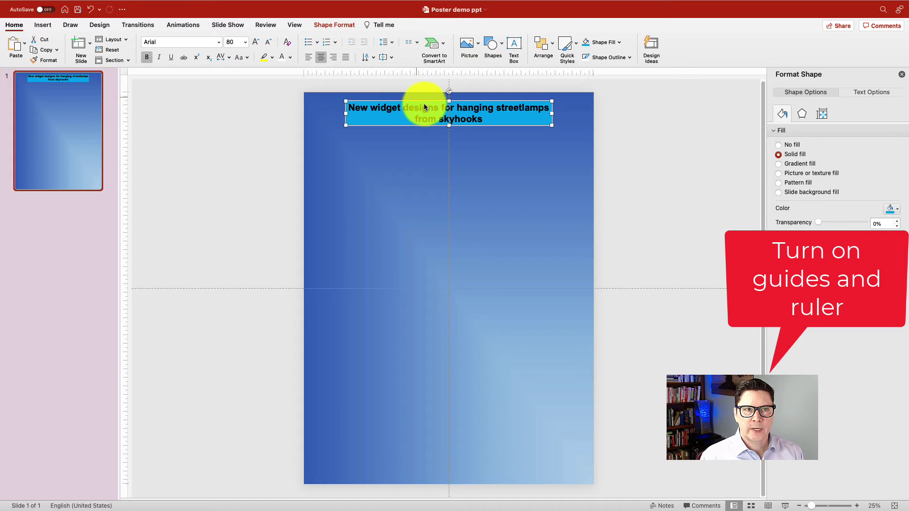
- Place a copy of the title box below it and paste in the author and affiliation text
{"action": "left_click", "coordinate": [295, 24]}
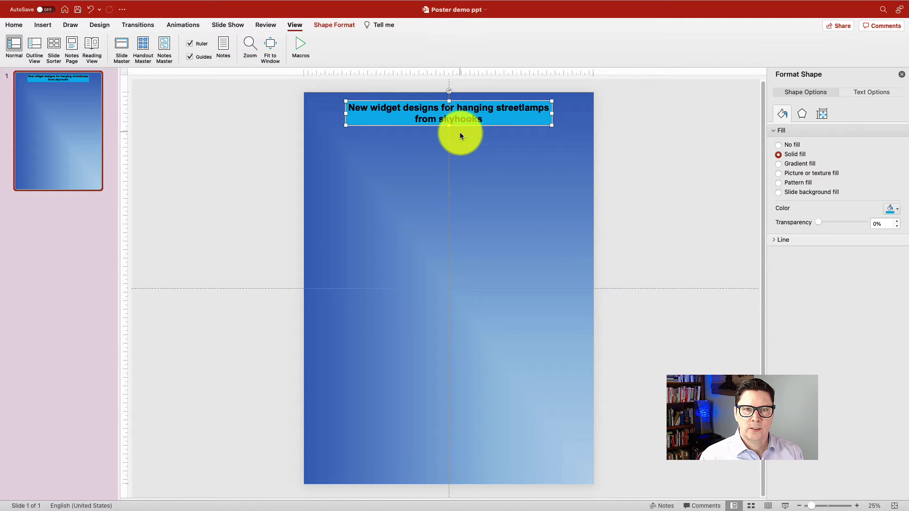
{"action": "left_click_drag", "start_coordinate": [462, 129], "coordinate": [366, 139]}
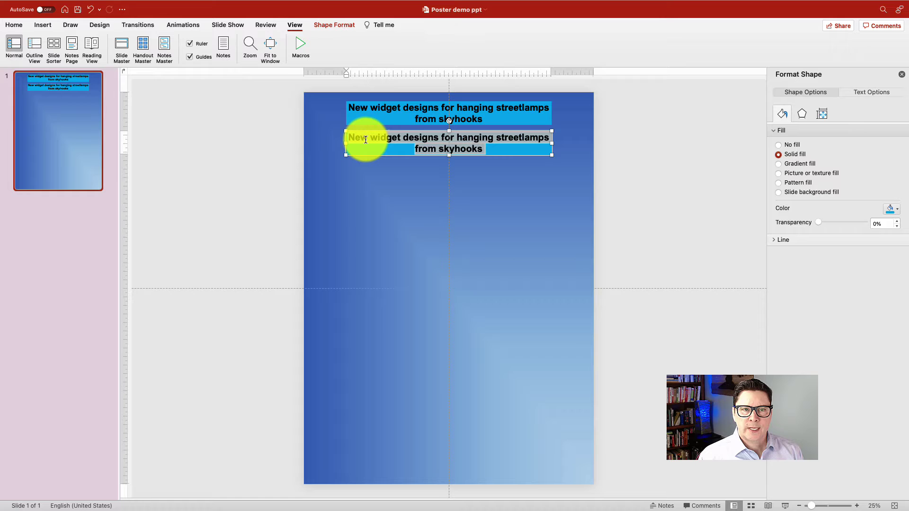
{"action": "type", "text": "Brian M. Waters, Co-author 1, Co-author 2 University affiliation, city, state, country"}
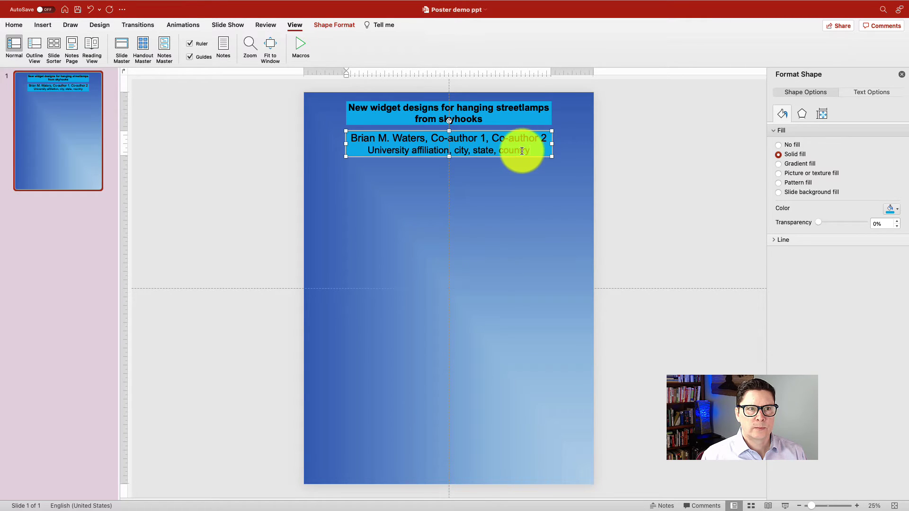
{"action": "left_click", "coordinate": [14, 24]}
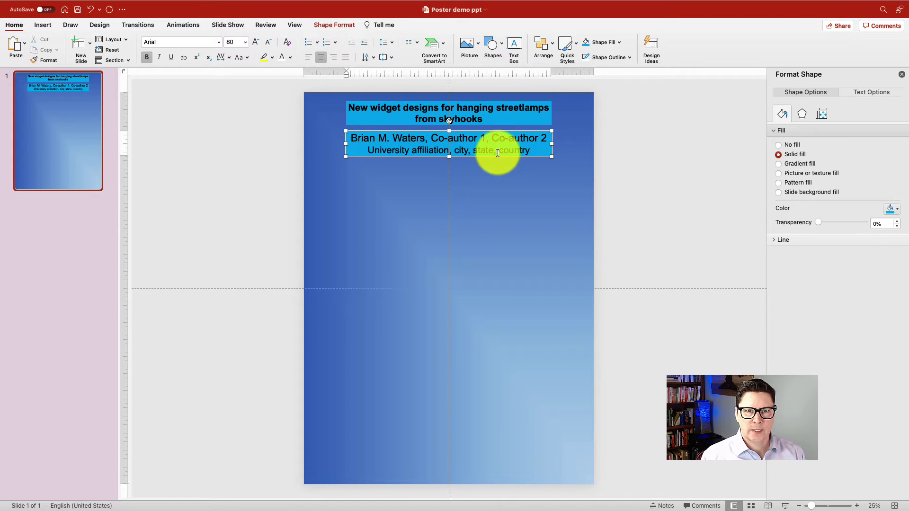
- Set the author text to 60 pt and the affiliation line to 54 pt
{"action": "left_click", "coordinate": [368, 131]}
{"action": "left_click", "coordinate": [245, 42]}
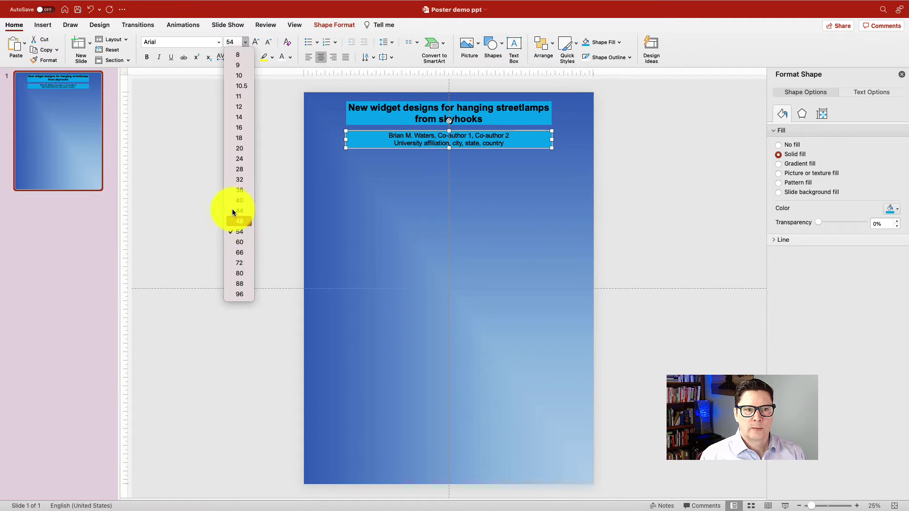
{"action": "left_click", "coordinate": [233, 242]}
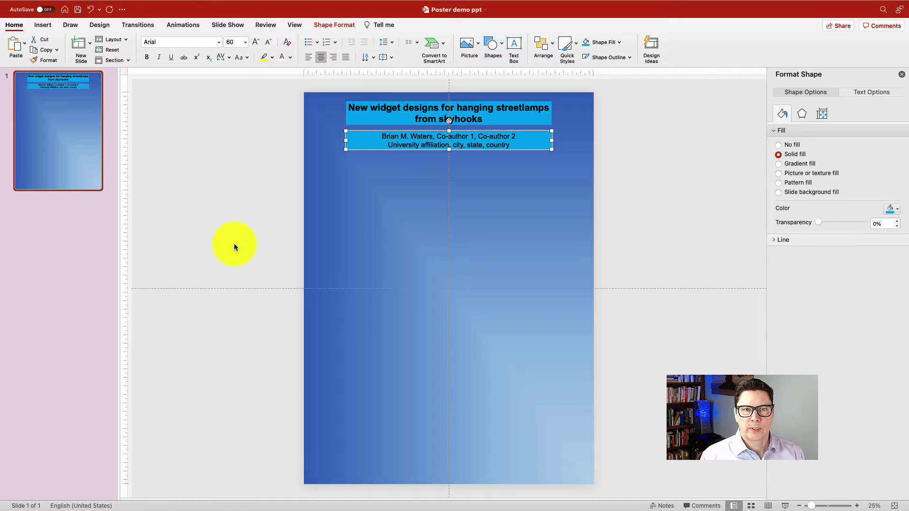
{"action": "left_click_drag", "start_coordinate": [389, 146], "coordinate": [512, 146]}
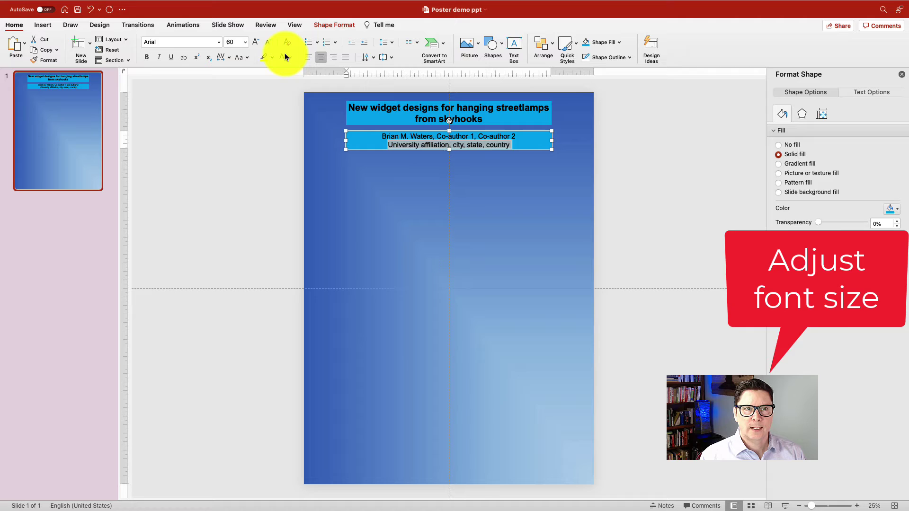
{"action": "left_click", "coordinate": [269, 46]}
{"action": "left_click", "coordinate": [405, 240]}
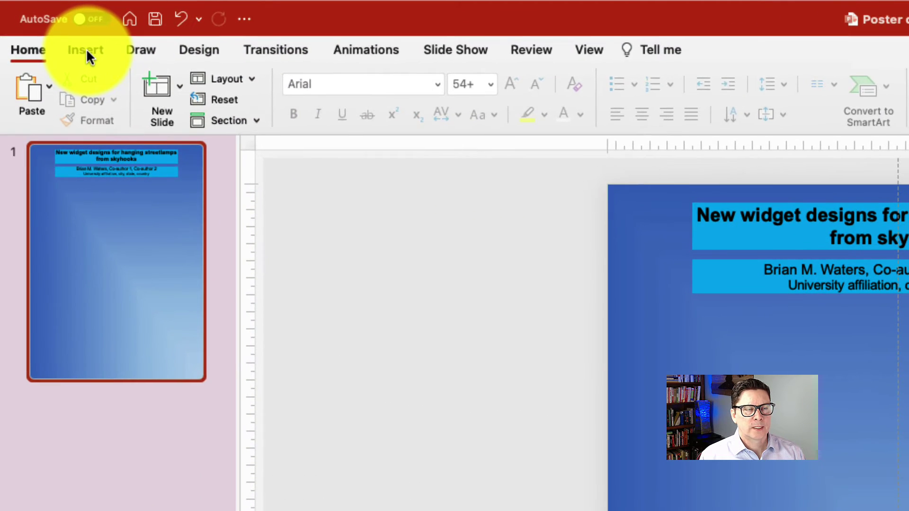
- Insert the mito, nwc, ssf and sws.png logos from the Poster materials folder
{"action": "left_click", "coordinate": [86, 49]}
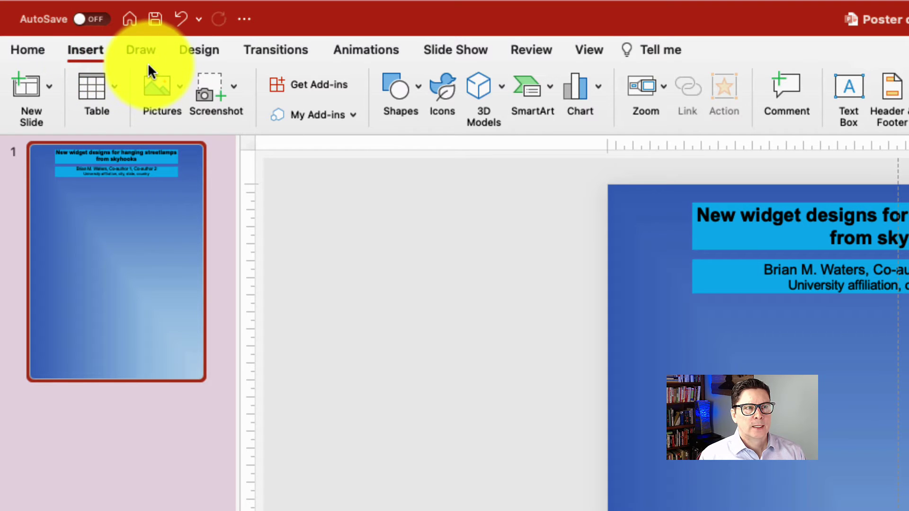
{"action": "left_click", "coordinate": [179, 88]}
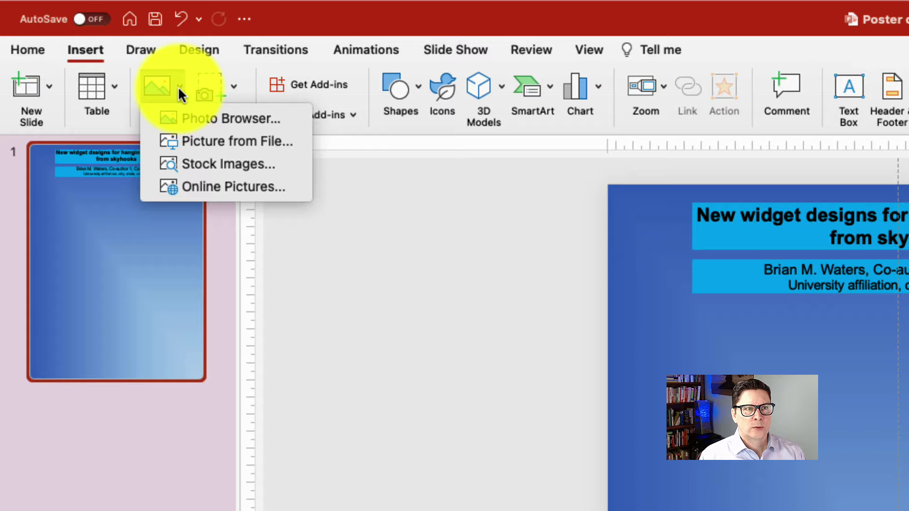
{"action": "left_click", "coordinate": [190, 142]}
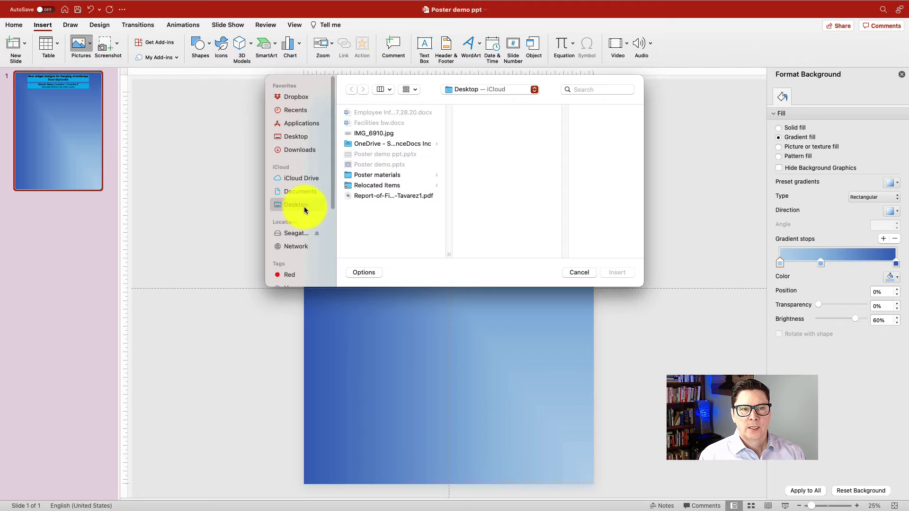
{"action": "left_click", "coordinate": [370, 175]}
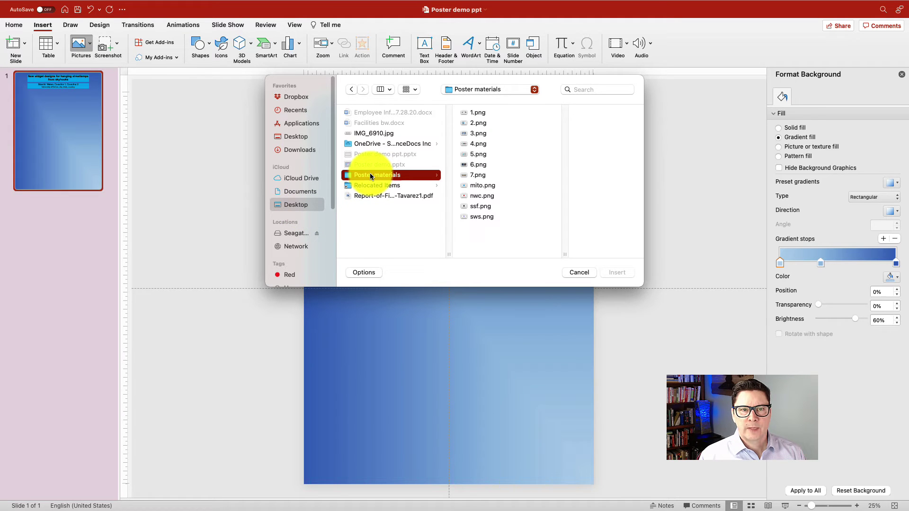
{"action": "left_click", "coordinate": [463, 185]}
{"action": "left_click", "coordinate": [458, 216], "text": "shift"}
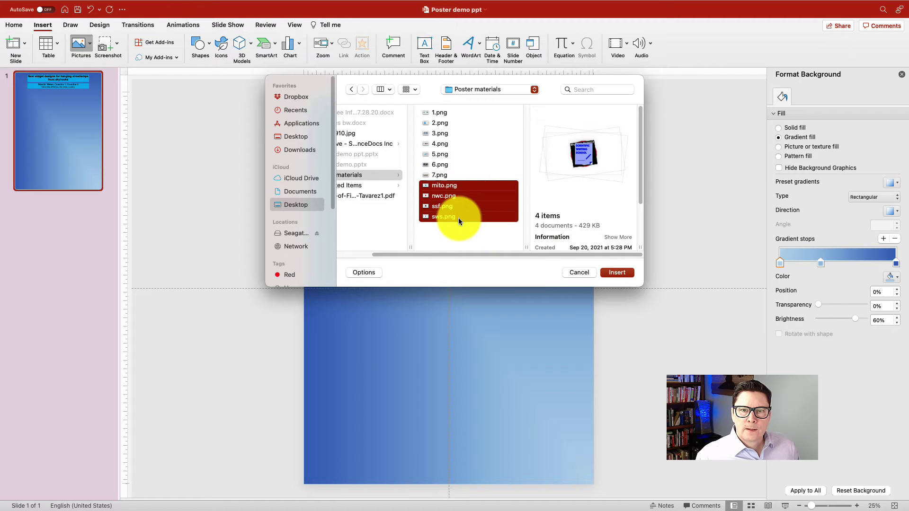
{"action": "left_click", "coordinate": [615, 274]}
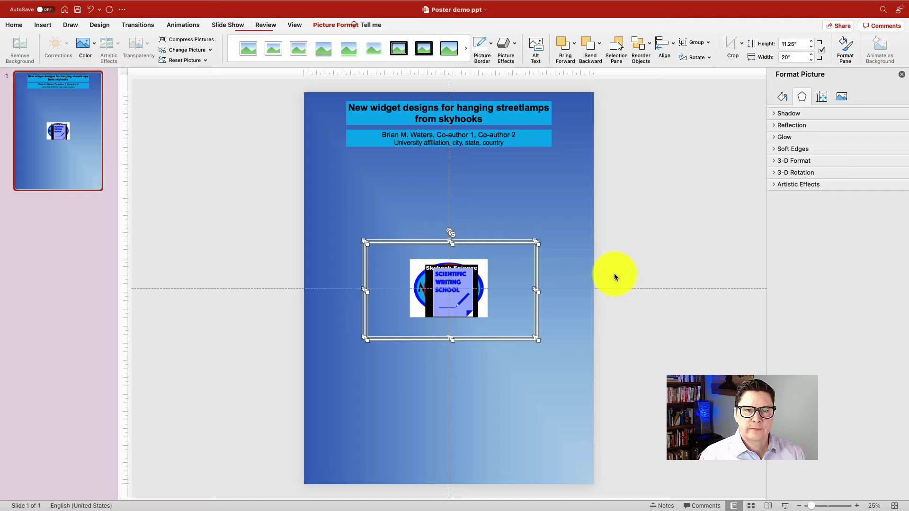
- Move the Scientific Writing School logo to the upper left and MitoComm to the upper right
{"action": "left_click", "coordinate": [569, 306]}
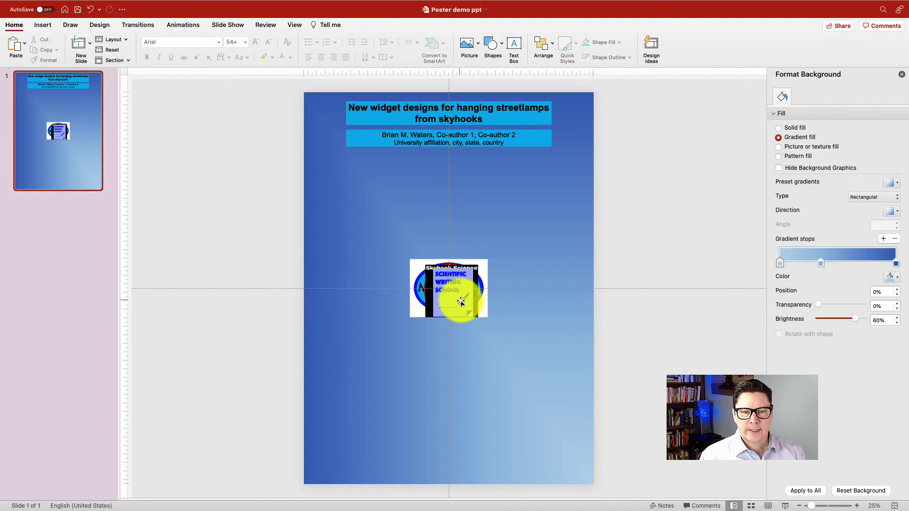
{"action": "left_click_drag", "start_coordinate": [457, 302], "coordinate": [475, 452]}
{"action": "left_click_drag", "start_coordinate": [449, 283], "coordinate": [600, 125]}
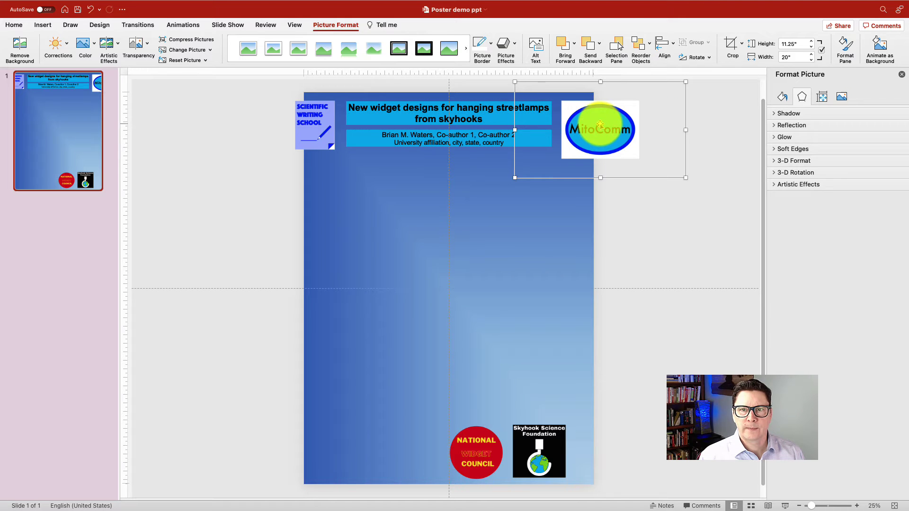
- Shrink the MitoComm logo, narrowing its frame to about 6.33 inches
{"action": "left_click_drag", "start_coordinate": [686, 177], "coordinate": [682, 176]}
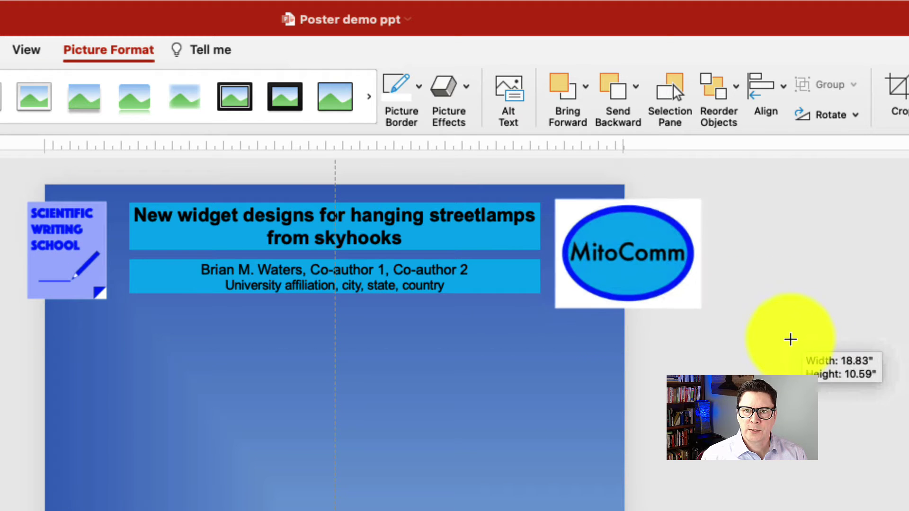
{"action": "left_click_drag", "start_coordinate": [791, 339], "coordinate": [706, 275]}
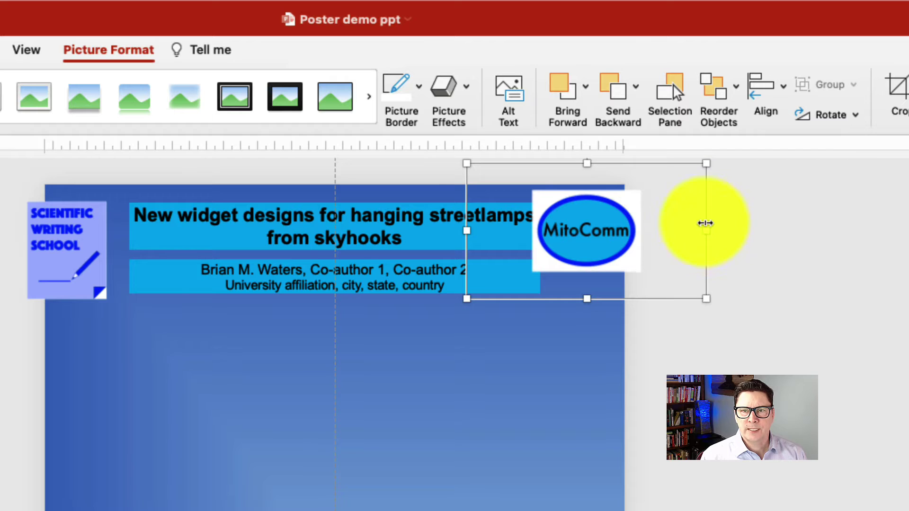
{"action": "left_click_drag", "start_coordinate": [707, 231], "coordinate": [576, 235]}
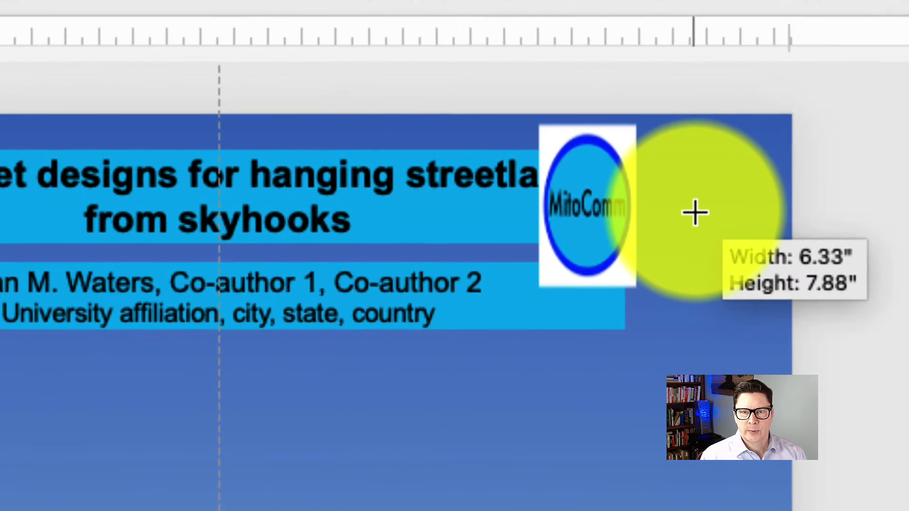
{"action": "left_click_drag", "start_coordinate": [695, 213], "coordinate": [693, 210]}
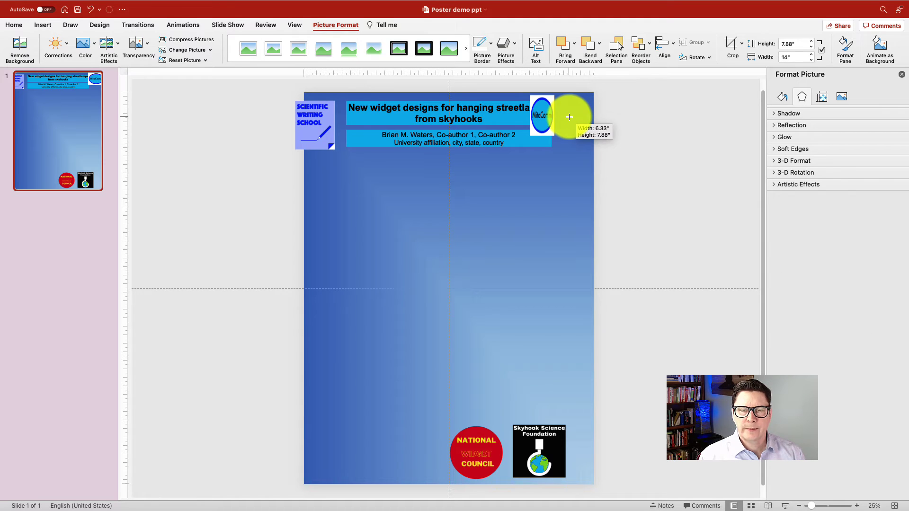
{"action": "left_click_drag", "start_coordinate": [569, 117], "coordinate": [568, 116]}
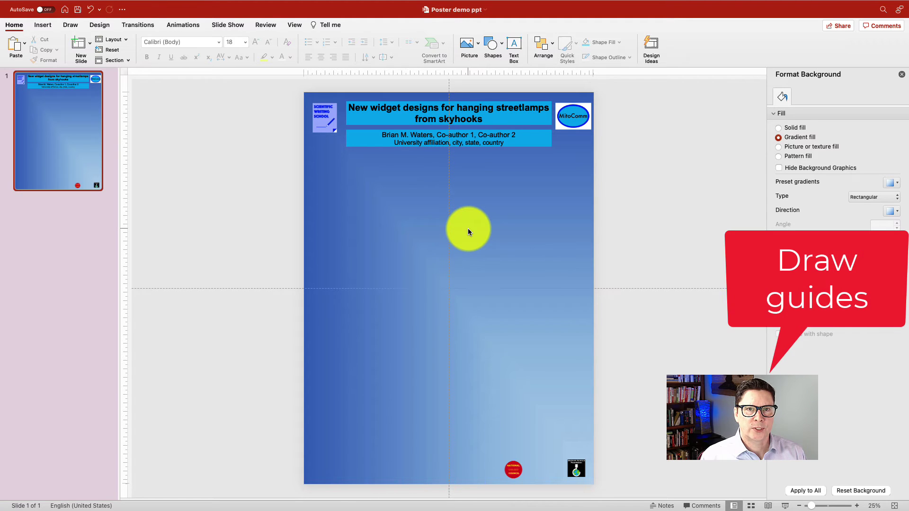
- Draw a straight vertical line down the full height of the poster
{"action": "left_click", "coordinate": [502, 46]}
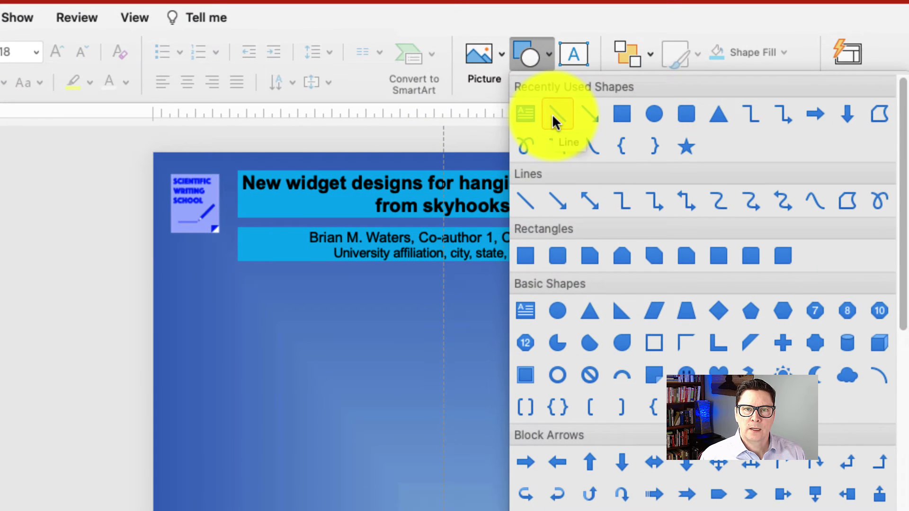
{"action": "left_click", "coordinate": [506, 77]}
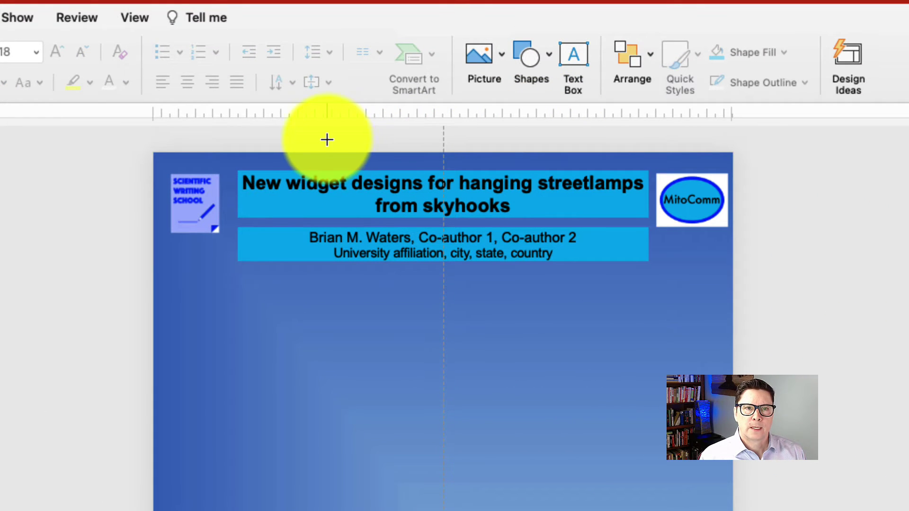
{"action": "mouse_move", "coordinate": [332, 138]}
{"action": "left_mouse_down"}
{"action": "mouse_move", "coordinate": [388, 341]}
{"action": "mouse_move", "coordinate": [393, 491]}
{"action": "left_mouse_up"}
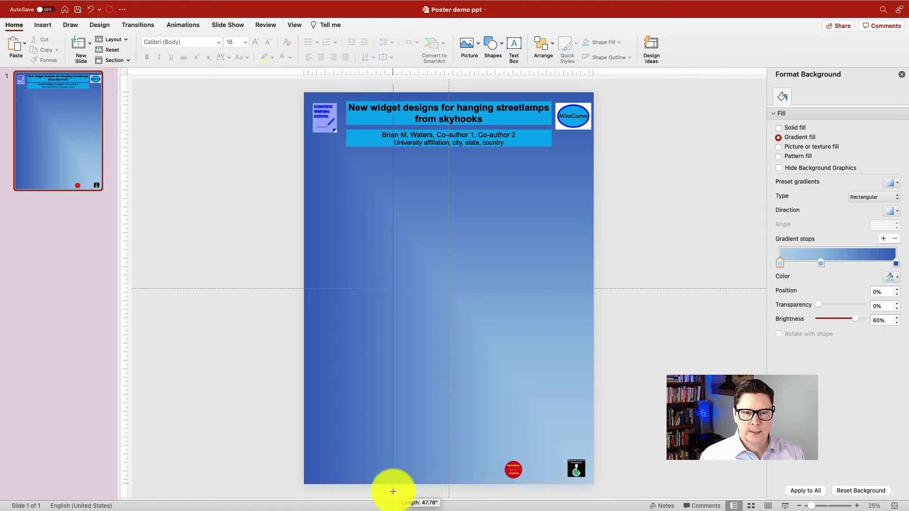
{"action": "left_click_drag", "start_coordinate": [393, 491], "coordinate": [393, 491]}
- Make the line white and 6 pt thick, and place a copy further right
{"action": "left_click", "coordinate": [299, 45]}
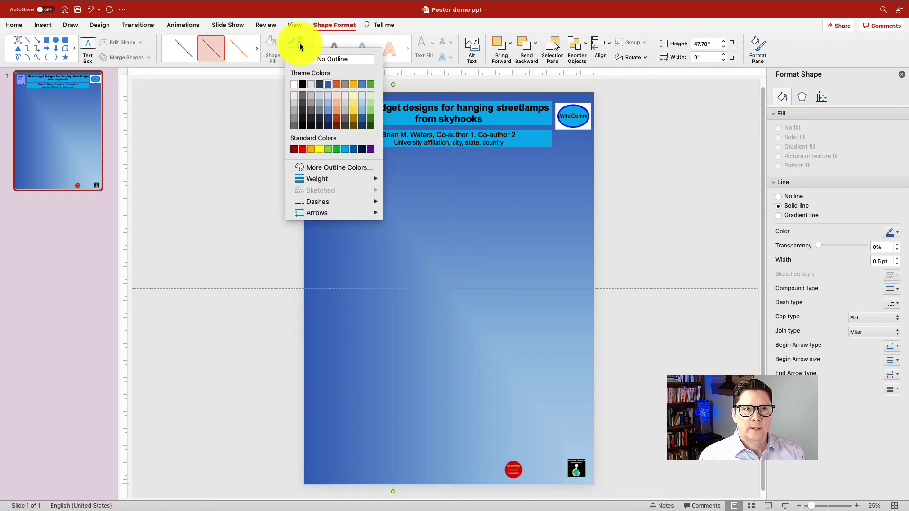
{"action": "mouse_move", "coordinate": [320, 179]}
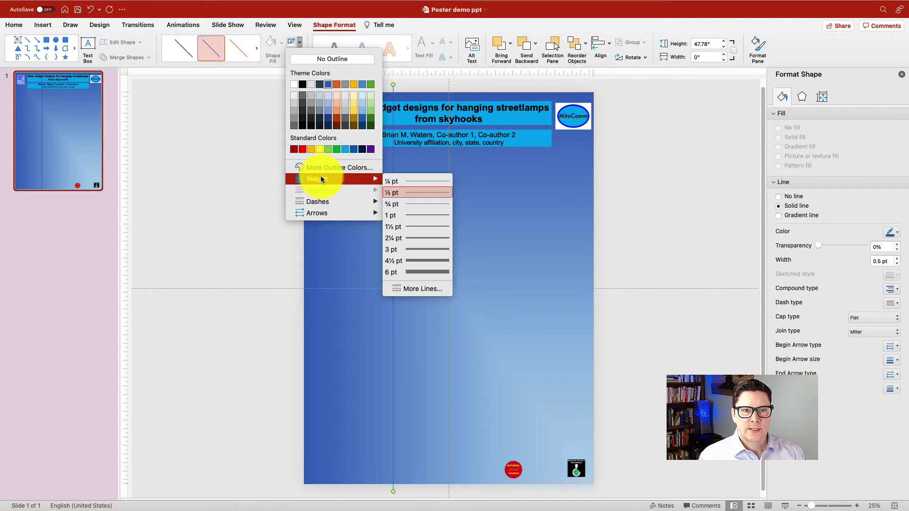
{"action": "left_click", "coordinate": [420, 272]}
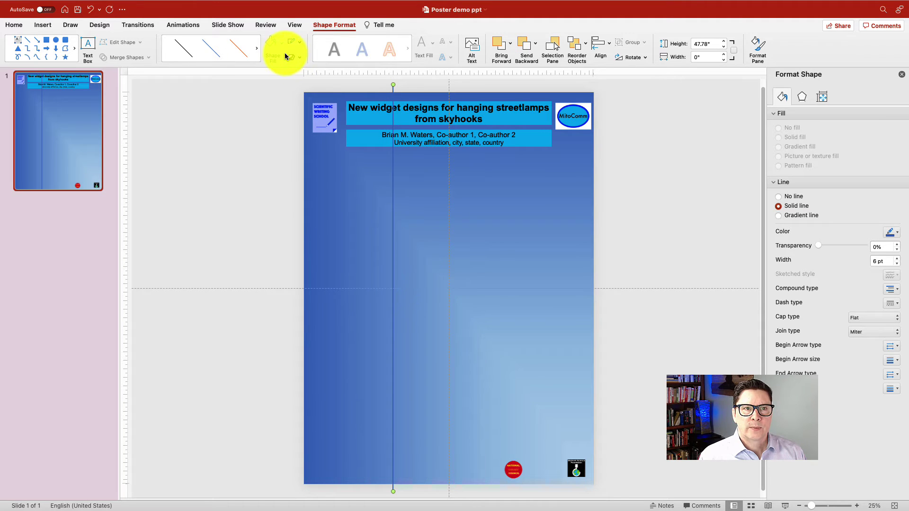
{"action": "left_click", "coordinate": [300, 44]}
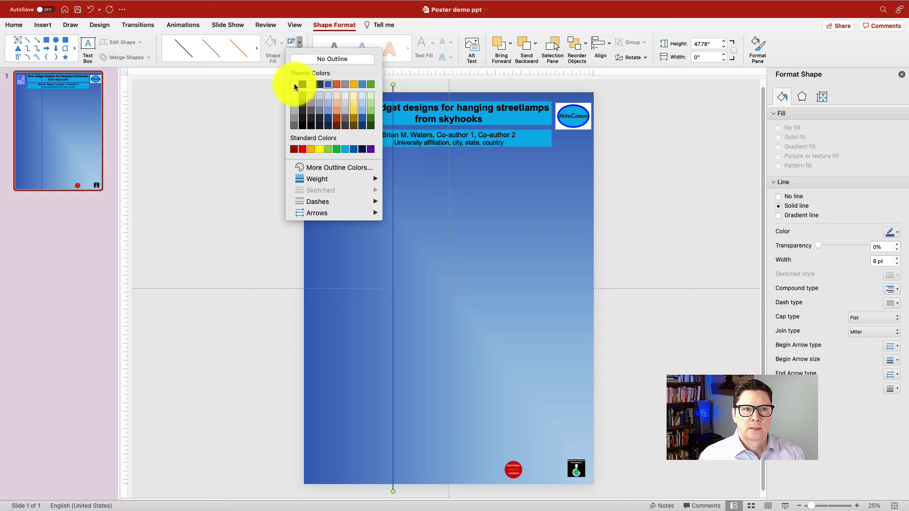
{"action": "left_click", "coordinate": [294, 84]}
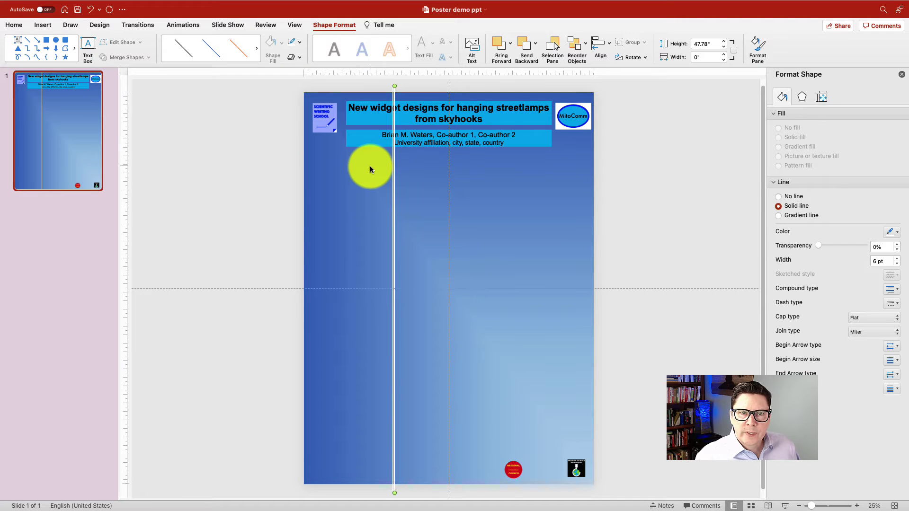
{"action": "left_click_drag", "start_coordinate": [392, 179], "coordinate": [515, 192]}
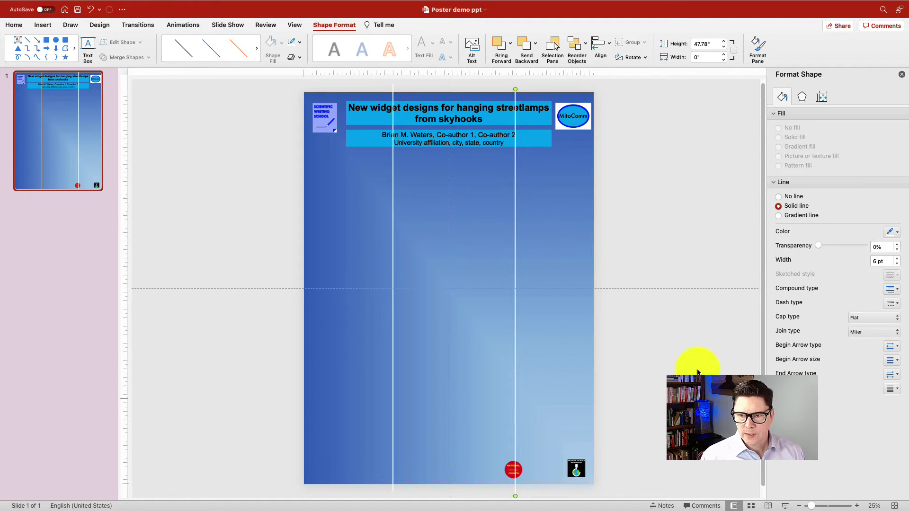
- Zoom to 50% and shift the left divider right and the right divider left
{"action": "left_click", "coordinate": [859, 506]}
{"action": "left_click", "coordinate": [857, 506]}
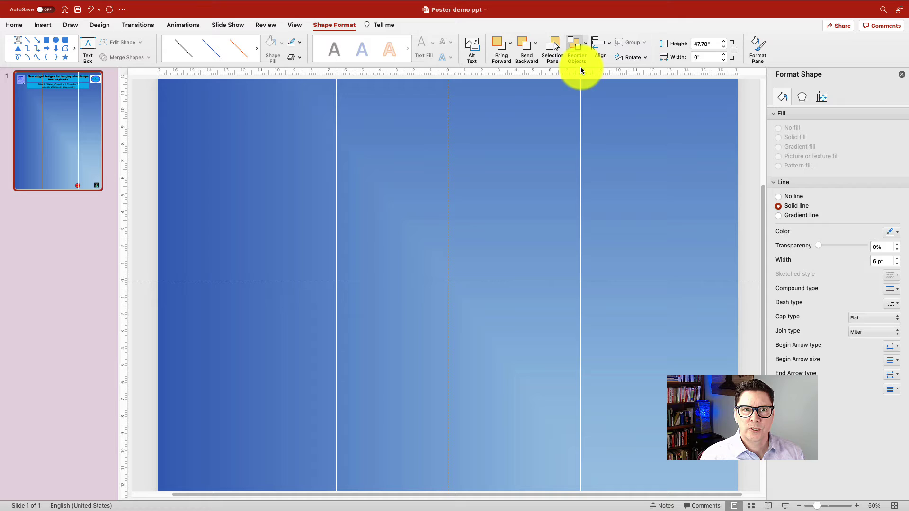
{"action": "key", "text": "super+y"}
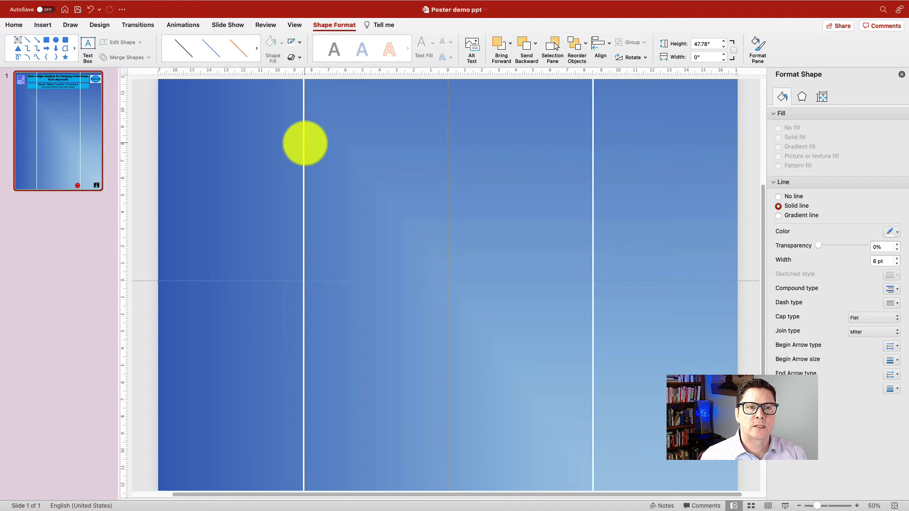
{"action": "left_click_drag", "start_coordinate": [304, 142], "coordinate": [347, 143]}
{"action": "left_click_drag", "start_coordinate": [593, 169], "coordinate": [552, 169]}
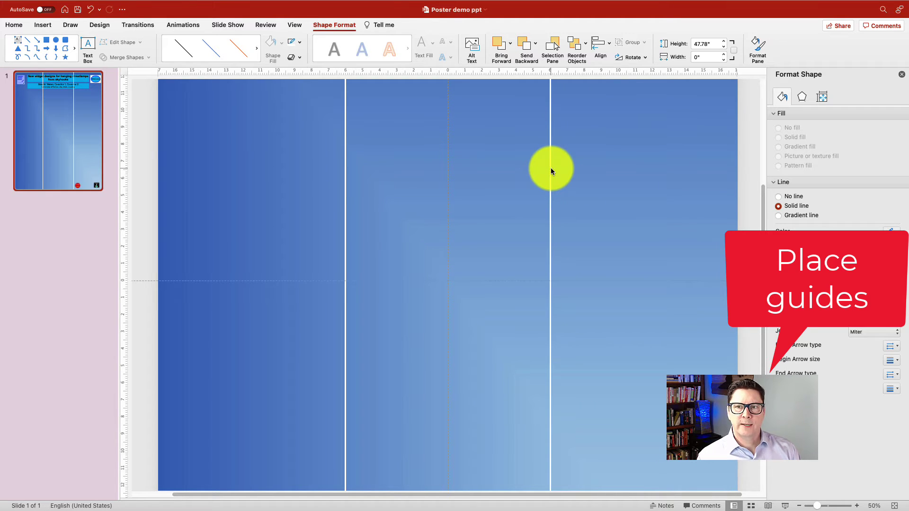
- Zoom out to the whole poster and fill the new heading box in the left column with purple
{"action": "left_click", "coordinate": [811, 506]}
{"action": "left_click", "coordinate": [635, 283]}
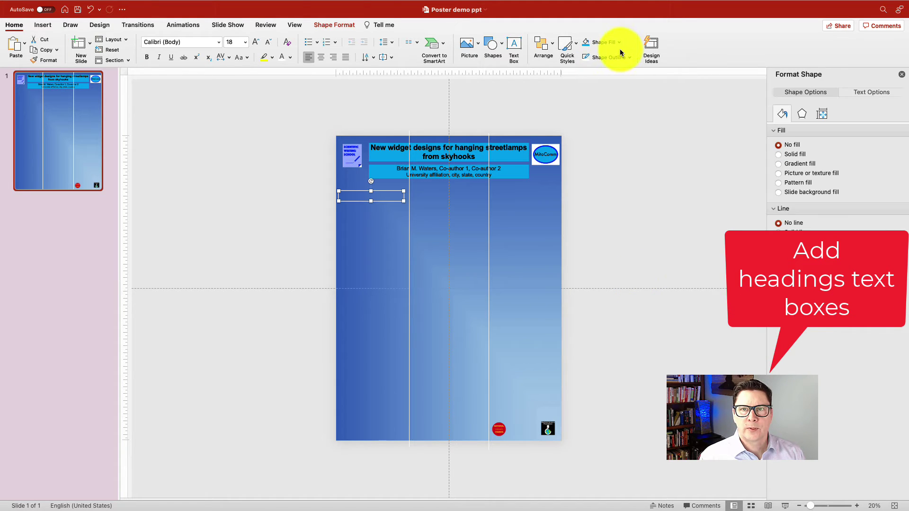
{"action": "left_click", "coordinate": [620, 43]}
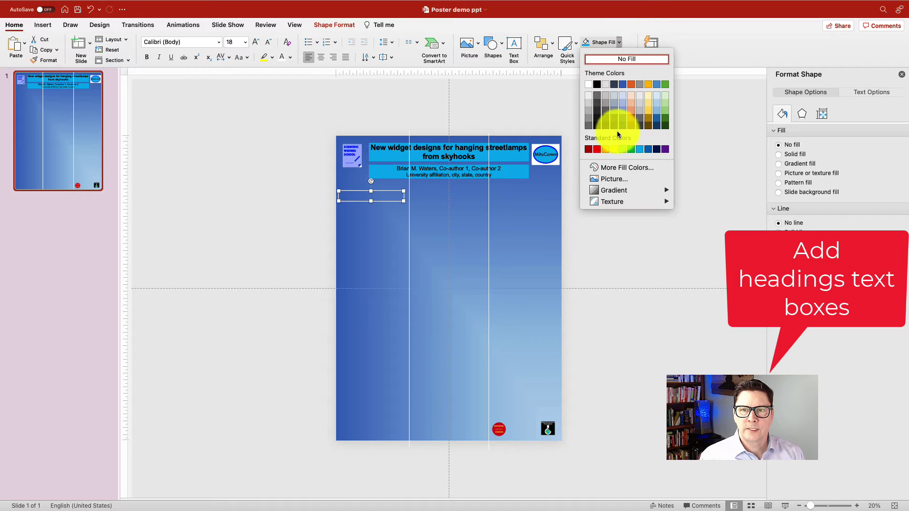
{"action": "left_click", "coordinate": [665, 149]}
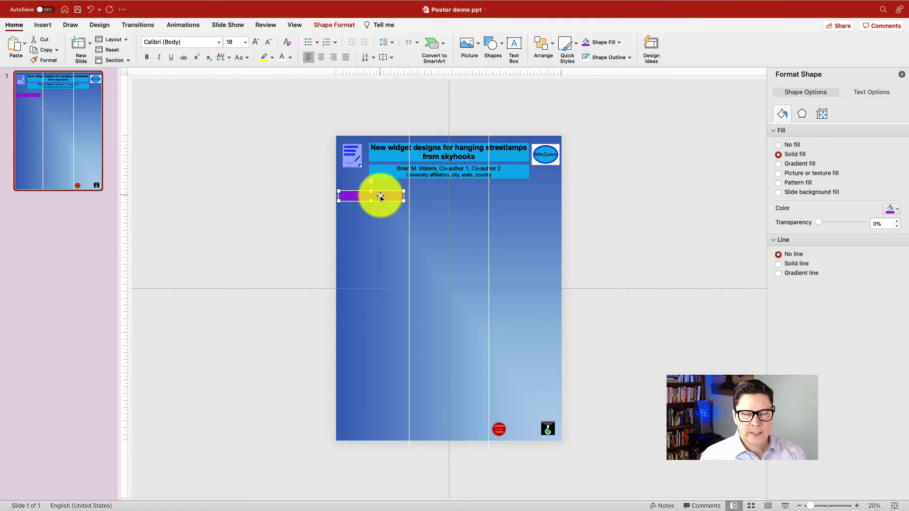
- Set the purple box's text box autofit option to Do not Autofit
{"action": "right_click", "coordinate": [381, 197]}
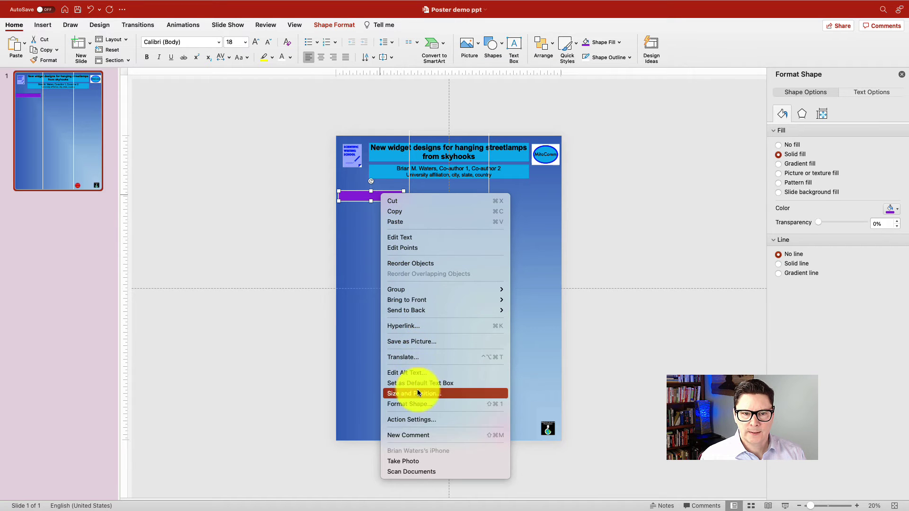
{"action": "left_click", "coordinate": [419, 404]}
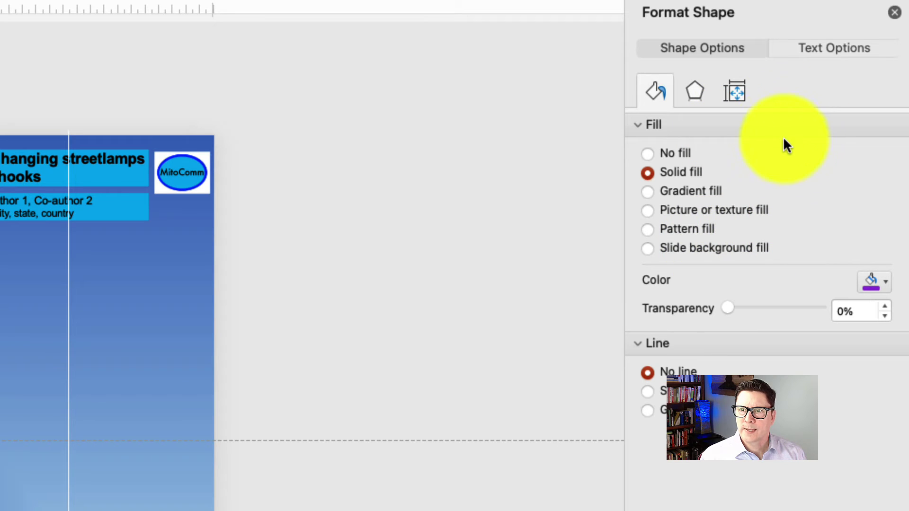
{"action": "left_click", "coordinate": [735, 92]}
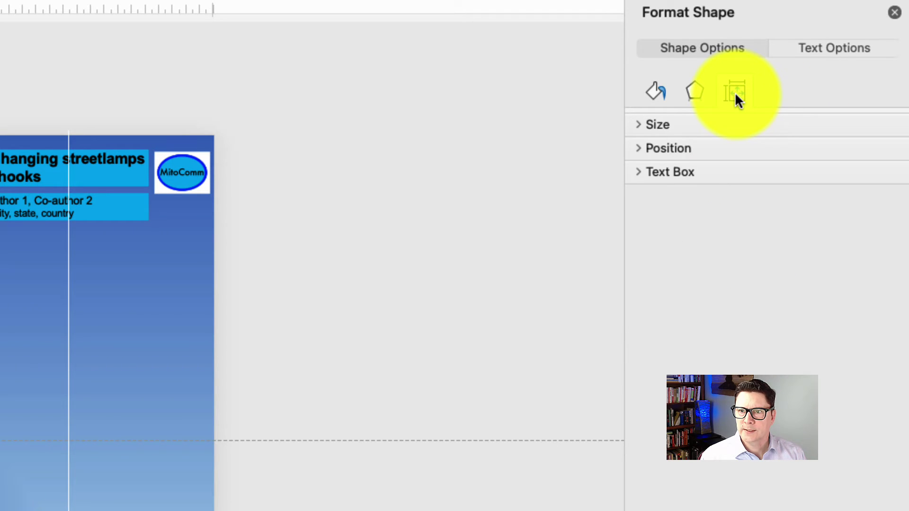
{"action": "left_click", "coordinate": [640, 175]}
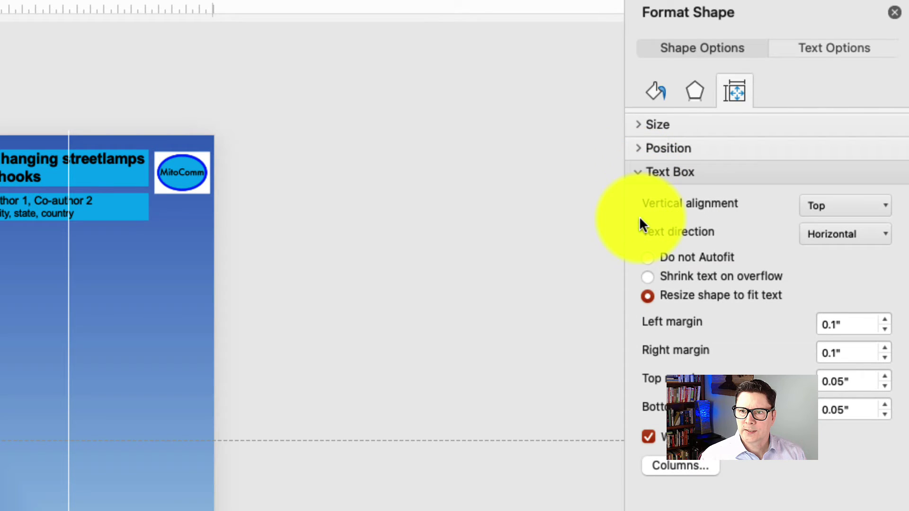
{"action": "left_click", "coordinate": [649, 258]}
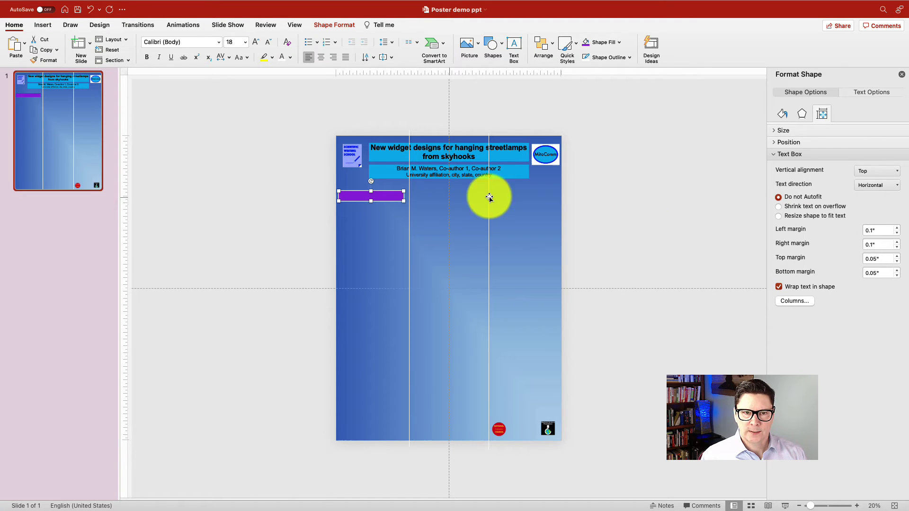
- Format the INTRODUCTION heading as bold, centred Arial 44 and adjust its box size
{"action": "left_click", "coordinate": [218, 42]}
{"action": "left_click", "coordinate": [202, 121]}
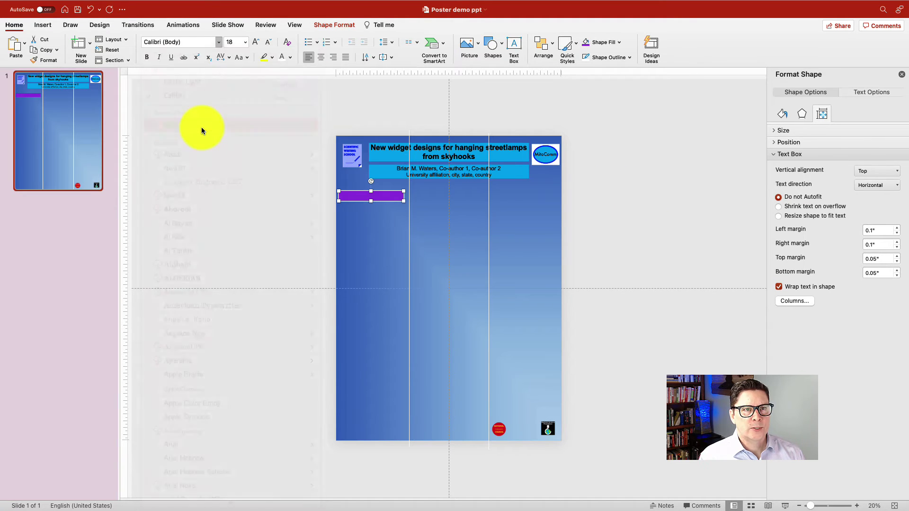
{"action": "left_click", "coordinate": [245, 42]}
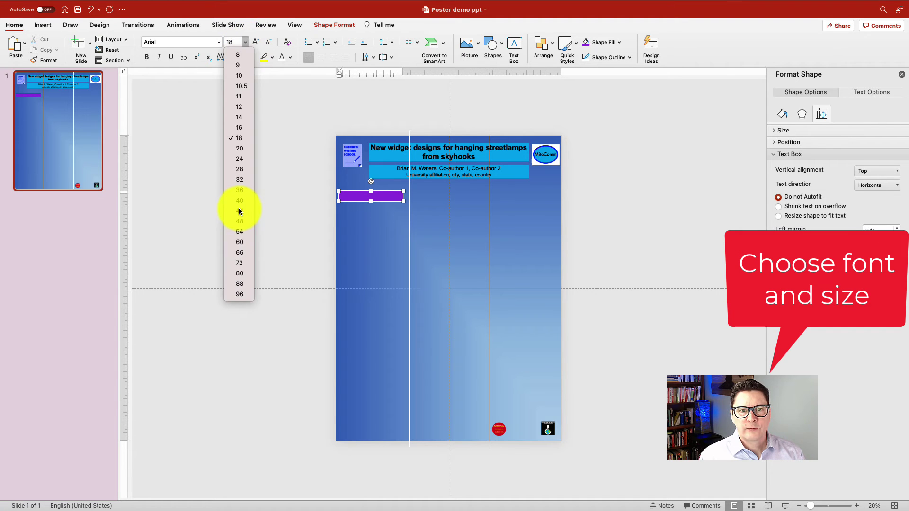
{"action": "left_click", "coordinate": [239, 211]}
{"action": "left_click", "coordinate": [320, 57]}
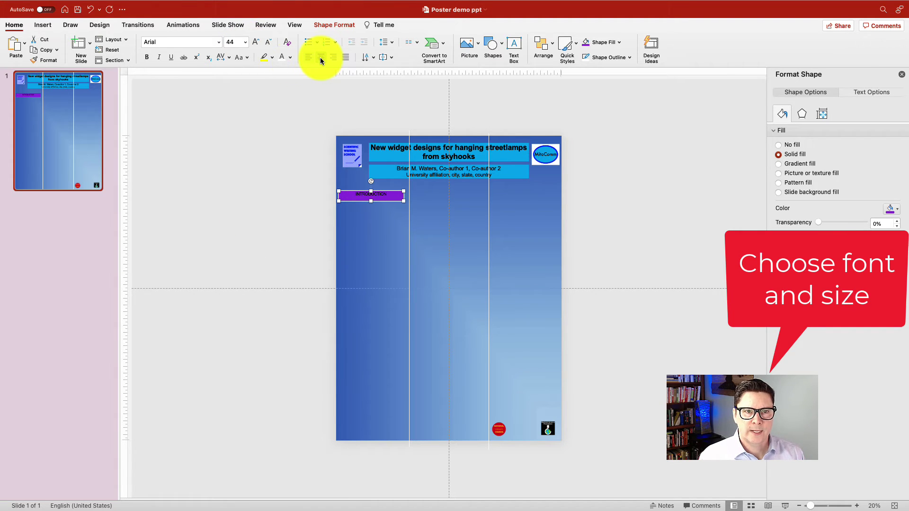
{"action": "left_click", "coordinate": [146, 57]}
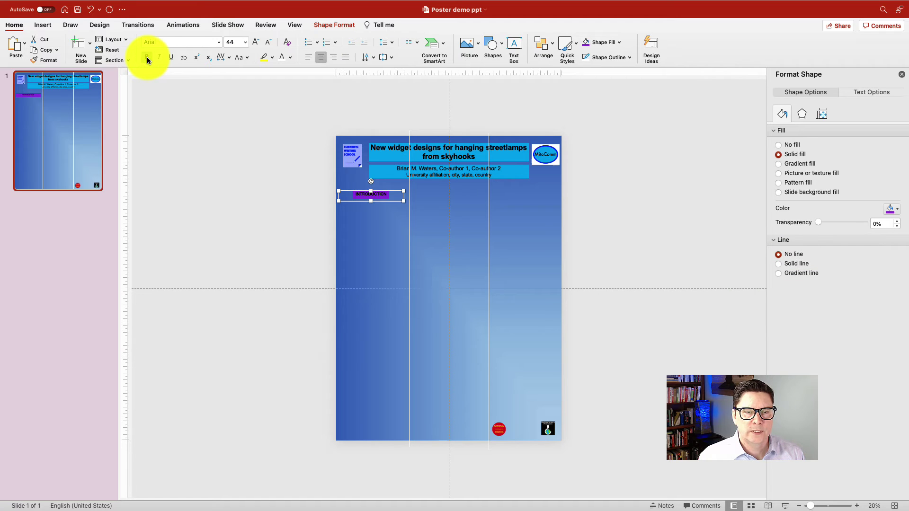
{"action": "left_click_drag", "start_coordinate": [372, 199], "coordinate": [372, 198]}
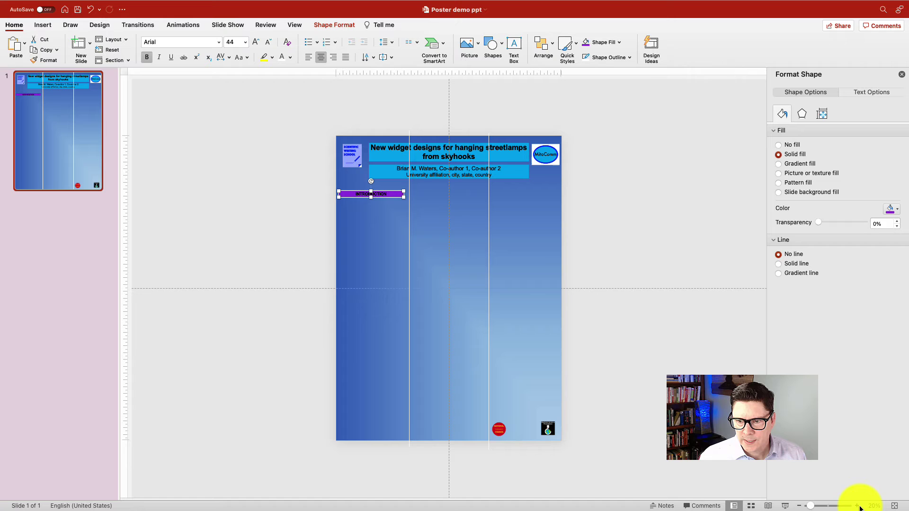
- Drag copies of the heading box into the right column and lower in the left column
{"action": "left_click", "coordinate": [860, 507]}
{"action": "left_click", "coordinate": [860, 507]}
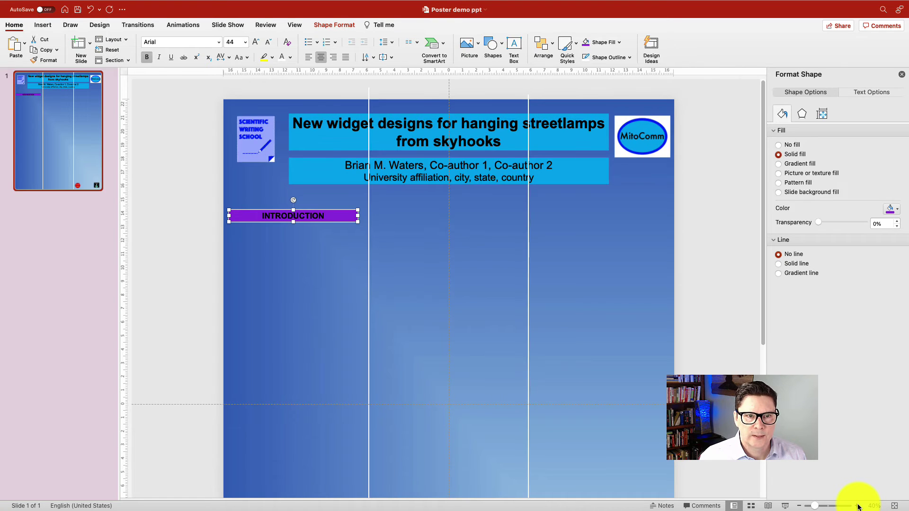
{"action": "left_click", "coordinate": [799, 506]}
{"action": "left_click", "coordinate": [799, 506]}
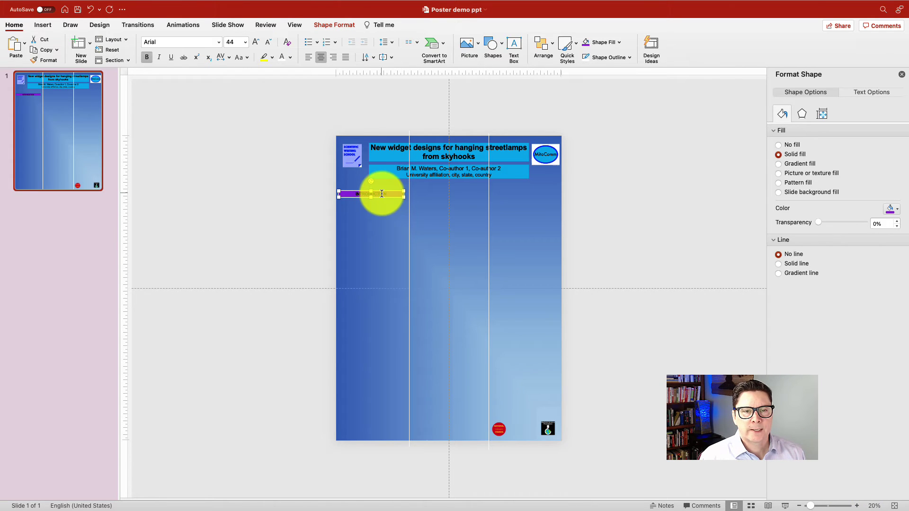
{"action": "left_click_drag", "start_coordinate": [382, 194], "coordinate": [529, 386]}
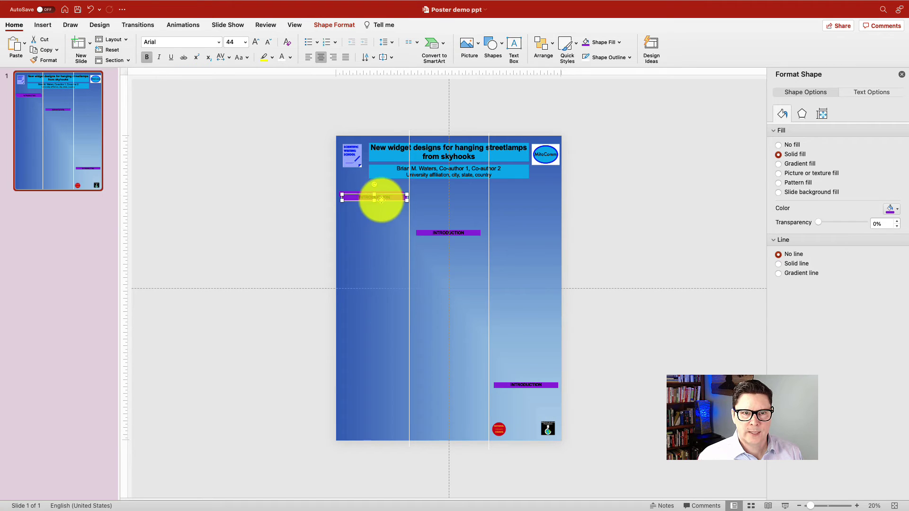
{"action": "left_click_drag", "start_coordinate": [379, 198], "coordinate": [376, 251]}
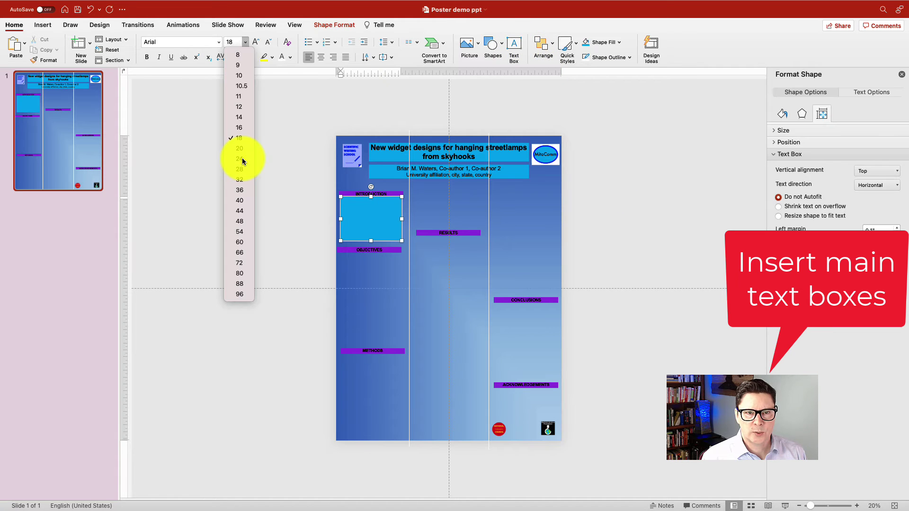
- Set the body text to 24 pt and resize the acknowledgements text box
{"action": "left_click", "coordinate": [241, 158]}
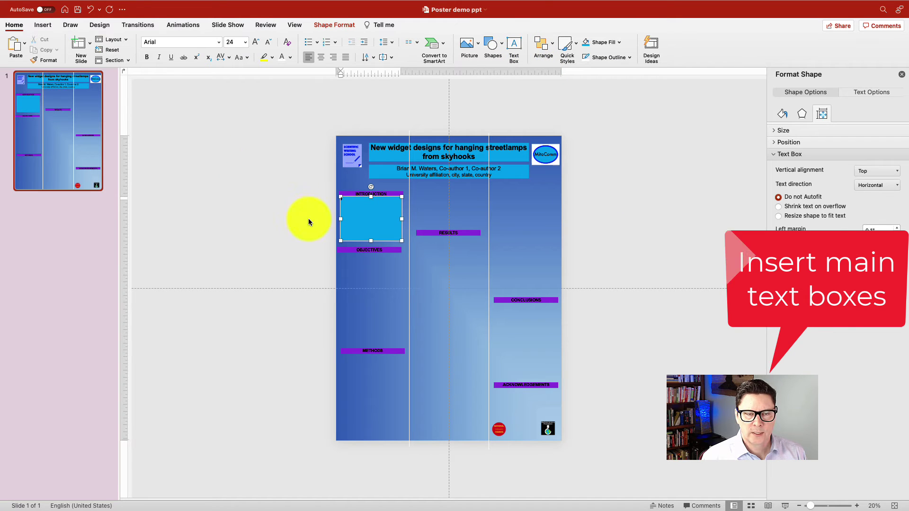
{"action": "left_click", "coordinate": [401, 217]}
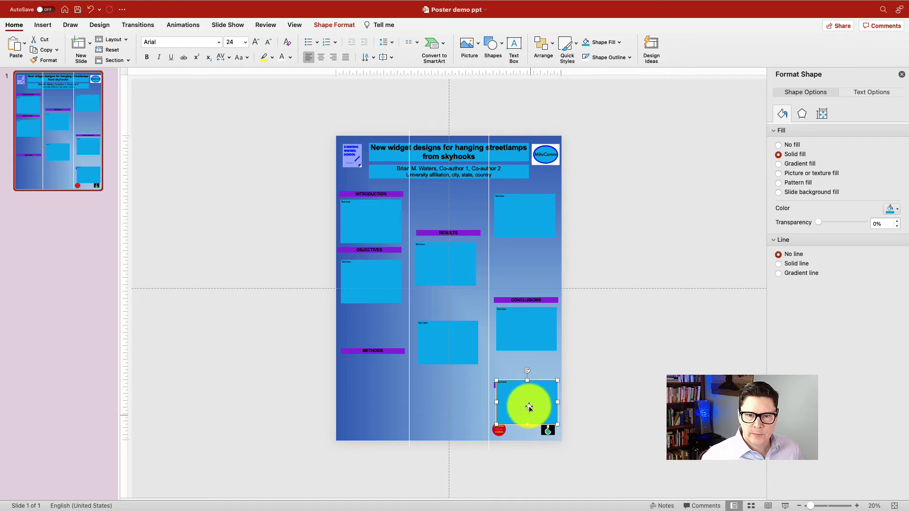
{"action": "mouse_move", "coordinate": [530, 408]}
{"action": "left_mouse_down"}
{"action": "mouse_move", "coordinate": [523, 426]}
{"action": "mouse_move", "coordinate": [524, 391]}
{"action": "mouse_move", "coordinate": [525, 402]}
{"action": "left_mouse_up"}
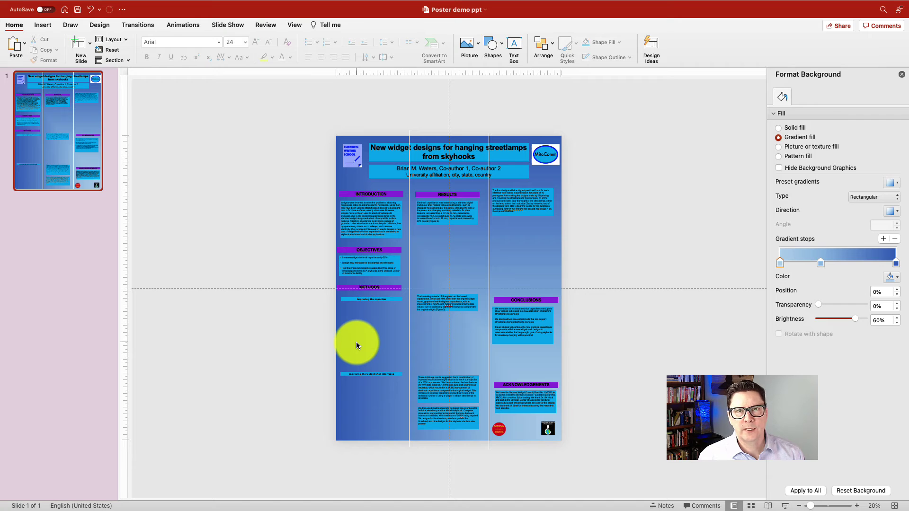
- Paste the widget picture group and position it at the bottom of the Methods column
{"action": "key", "text": "cmd+v"}
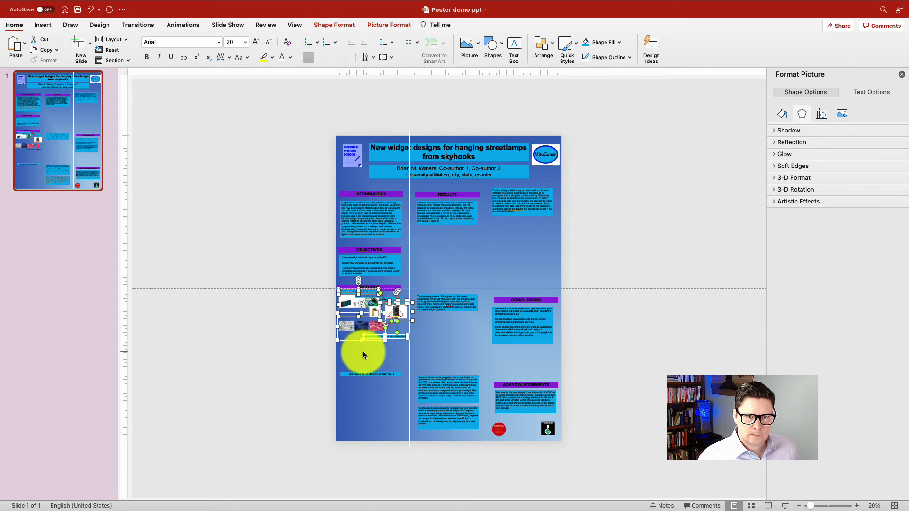
{"action": "left_click_drag", "start_coordinate": [363, 352], "coordinate": [396, 420]}
{"action": "left_click", "coordinate": [256, 385]}
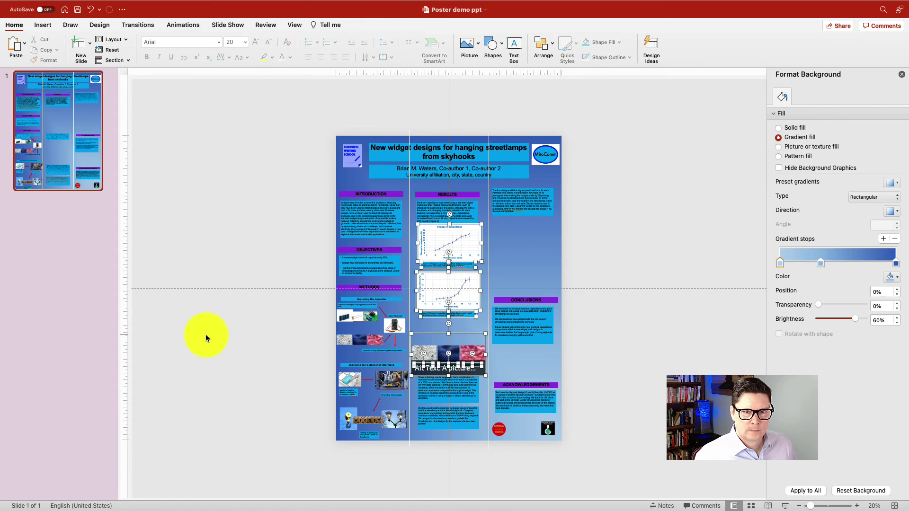
{"action": "left_click_drag", "start_coordinate": [473, 305], "coordinate": [442, 288]}
{"action": "left_click", "coordinate": [270, 270]}
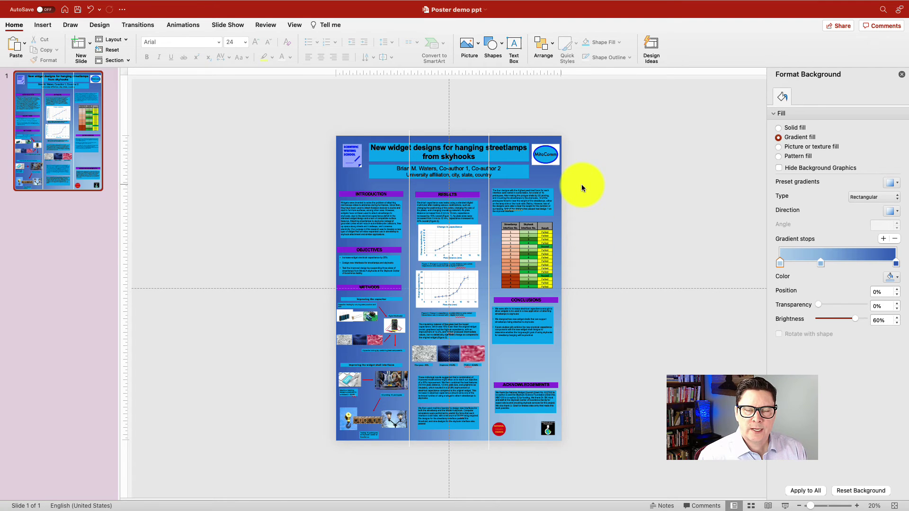
{"action": "left_click", "coordinate": [510, 171]}
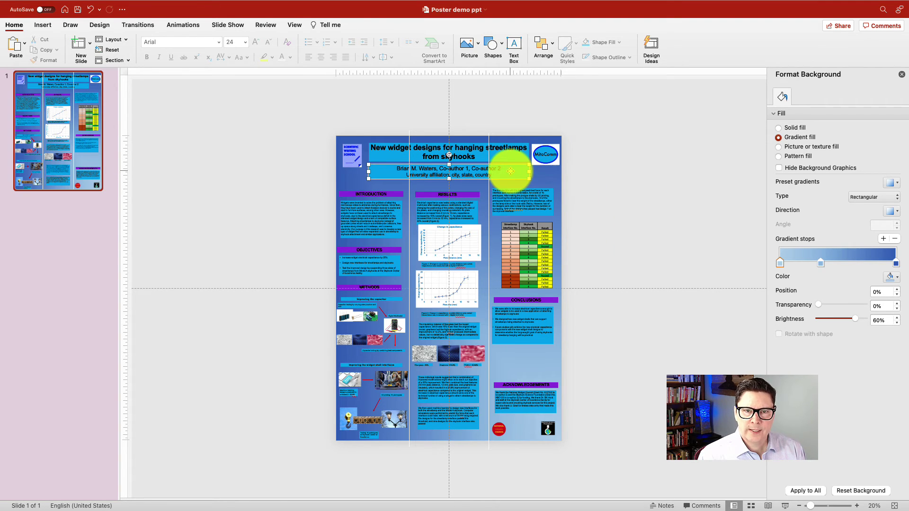
{"action": "left_click_drag", "start_coordinate": [523, 174], "coordinate": [475, 180]}
{"action": "left_click", "coordinate": [586, 182]}
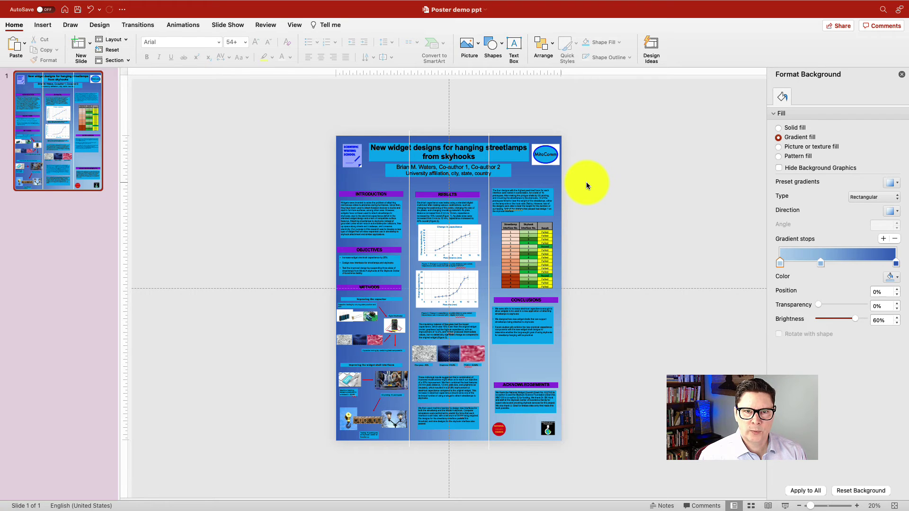
{"action": "left_click", "coordinate": [385, 194]}
{"action": "left_click", "coordinate": [426, 194], "text": "shift"}
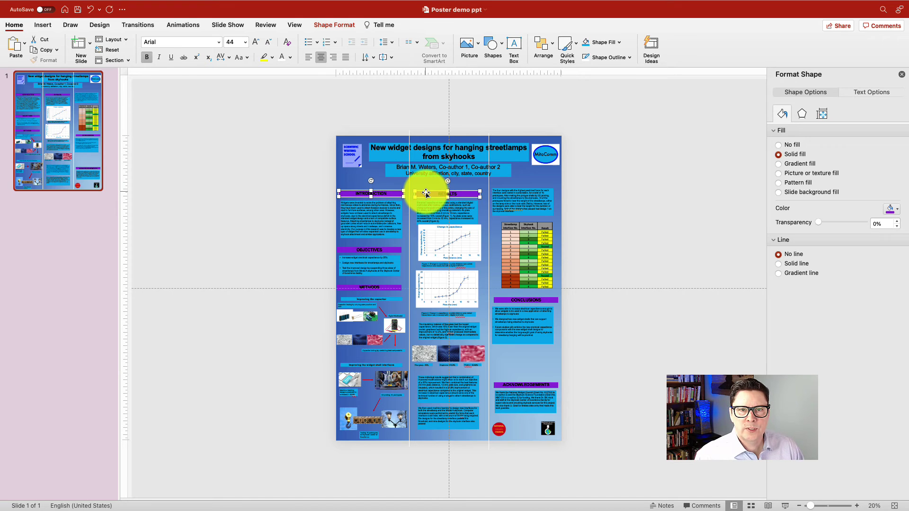
{"action": "key", "text": "Up"}
{"action": "key", "text": "Up"}
{"action": "key", "text": "Up"}
{"action": "key", "text": "Up"}
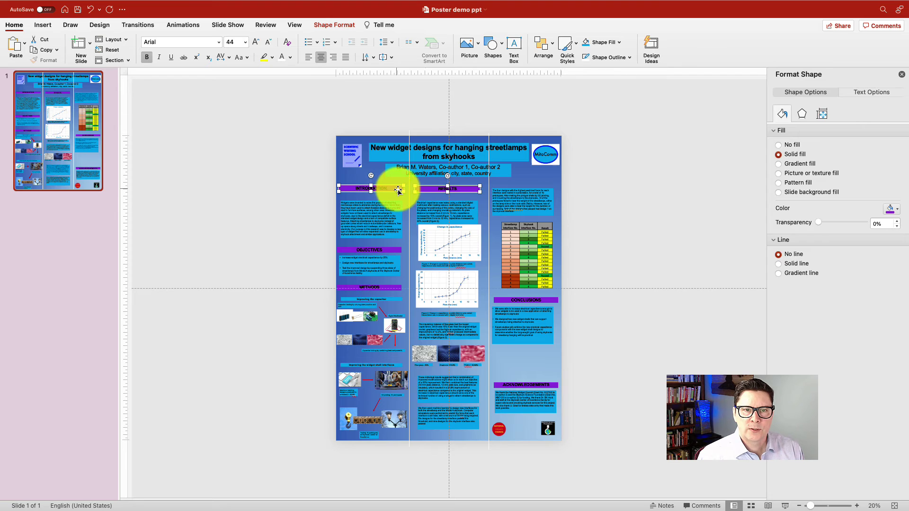
- Align the tops of the INTRODUCTION and RESULTS header boxes with Align Top
{"action": "left_click", "coordinate": [314, 190]}
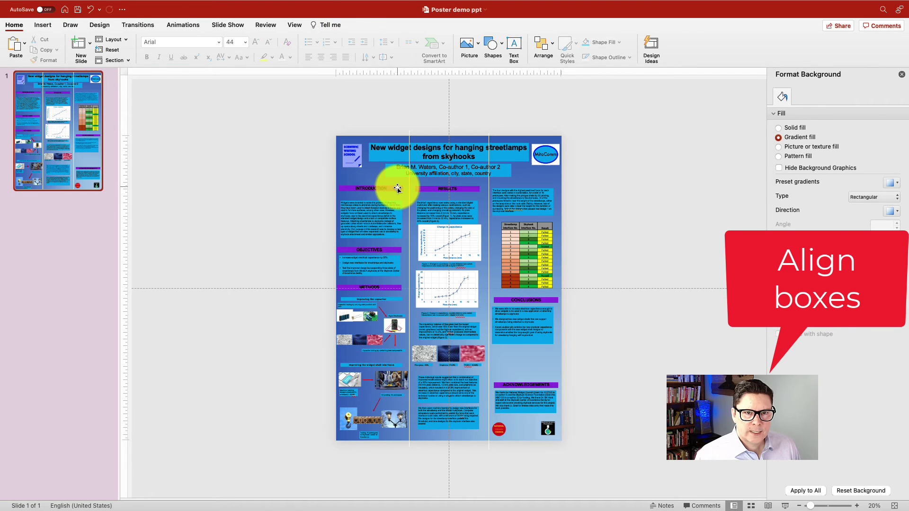
{"action": "left_click", "coordinate": [399, 188]}
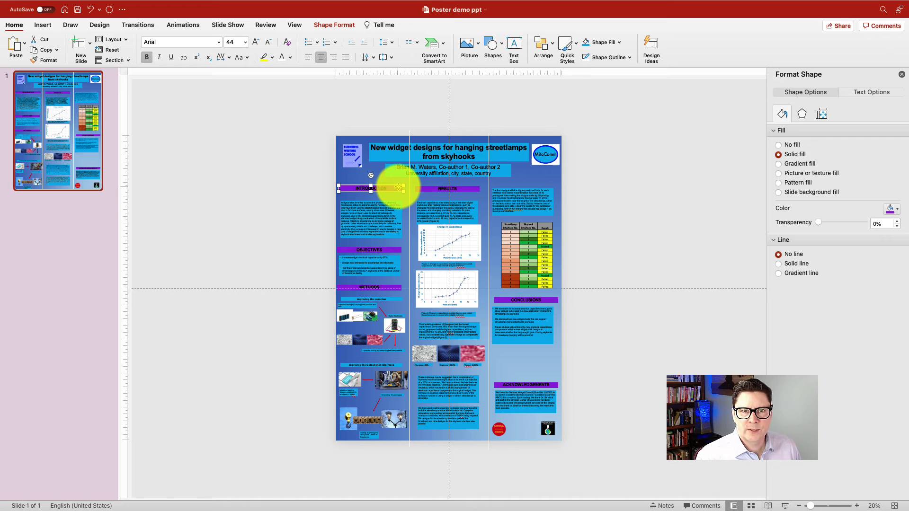
{"action": "left_click", "coordinate": [427, 188], "text": "shift"}
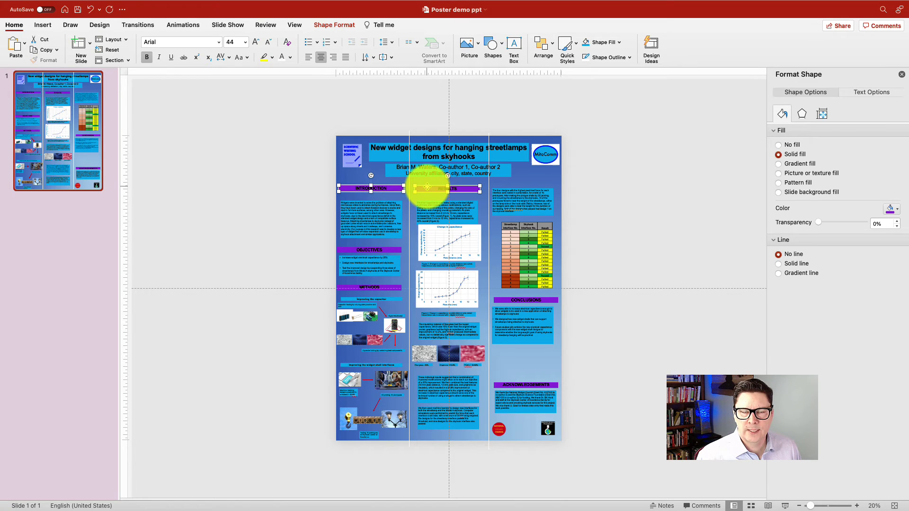
{"action": "left_click", "coordinate": [549, 46]}
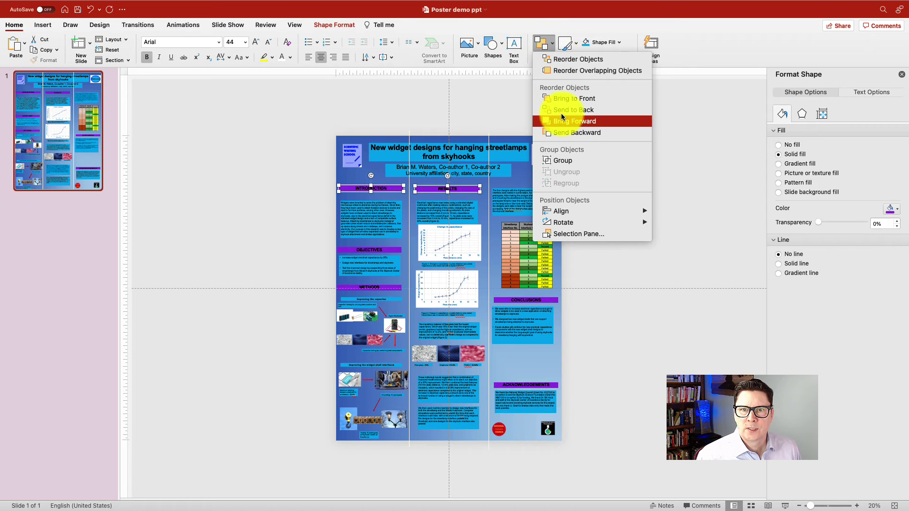
{"action": "mouse_move", "coordinate": [557, 208]}
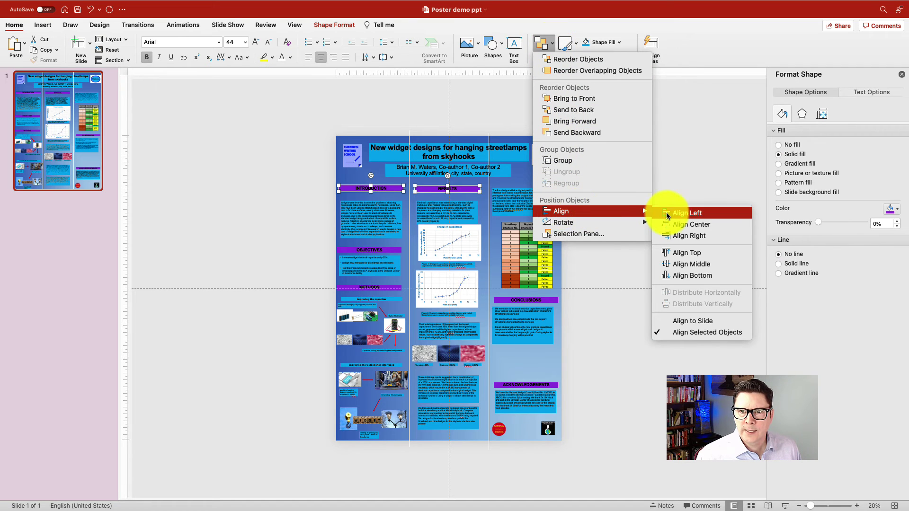
{"action": "left_click", "coordinate": [679, 254]}
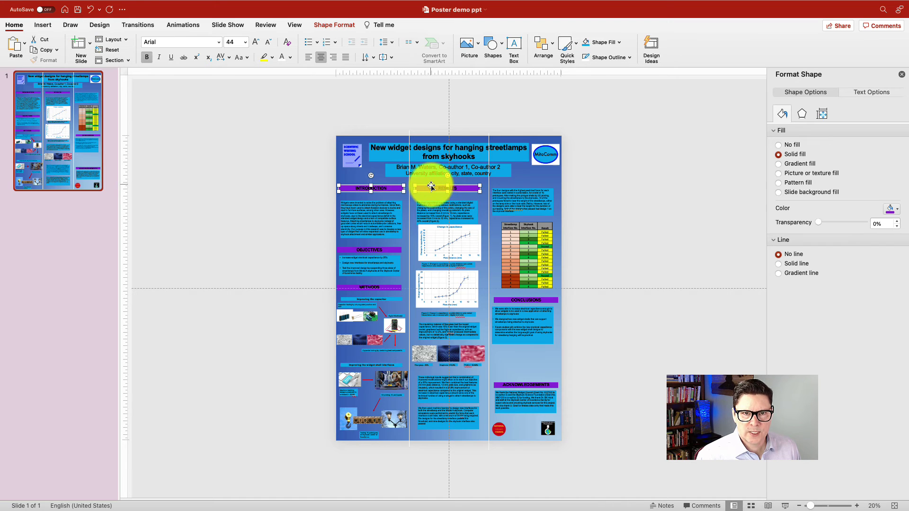
{"action": "left_click", "coordinate": [411, 208]}
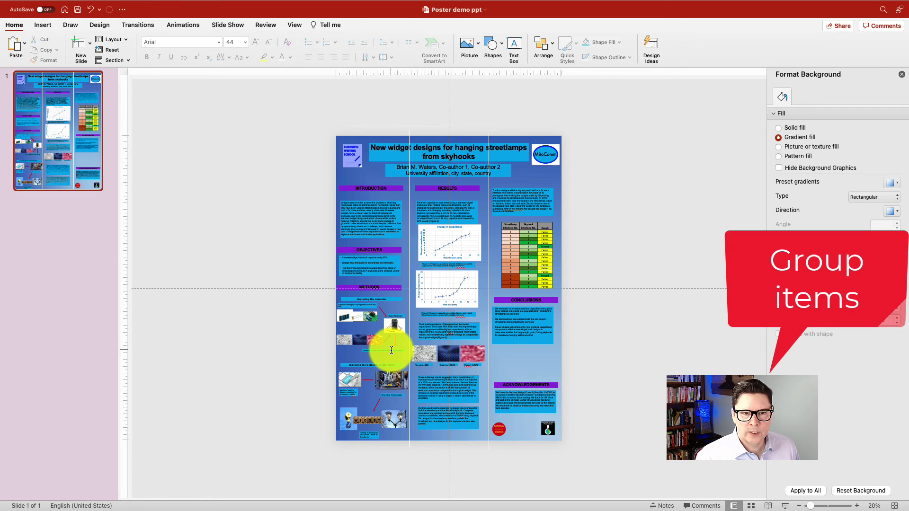
- Group the Methods photos and captions into one object and set it under the METHODS heading
{"action": "left_click", "coordinate": [391, 350]}
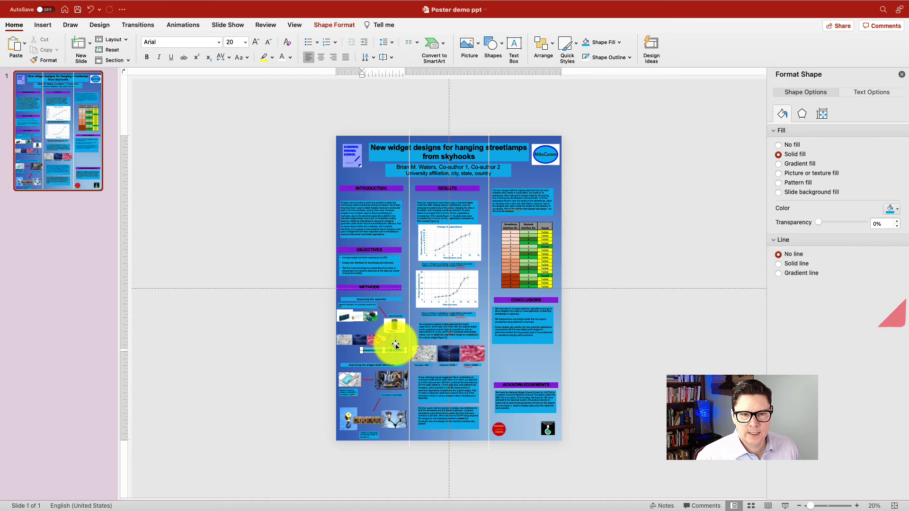
{"action": "left_click", "coordinate": [392, 345]}
{"action": "left_click", "coordinate": [379, 312], "text": "shift"}
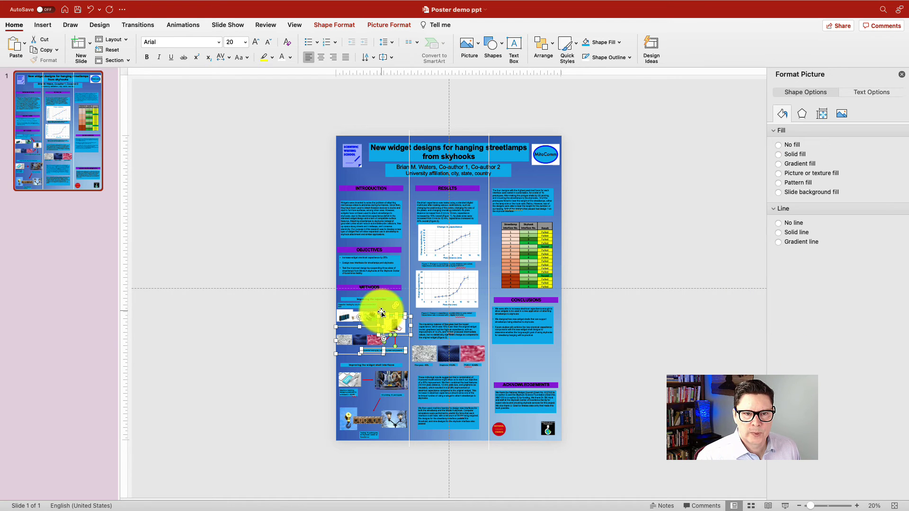
{"action": "left_click", "coordinate": [368, 316], "text": "shift"}
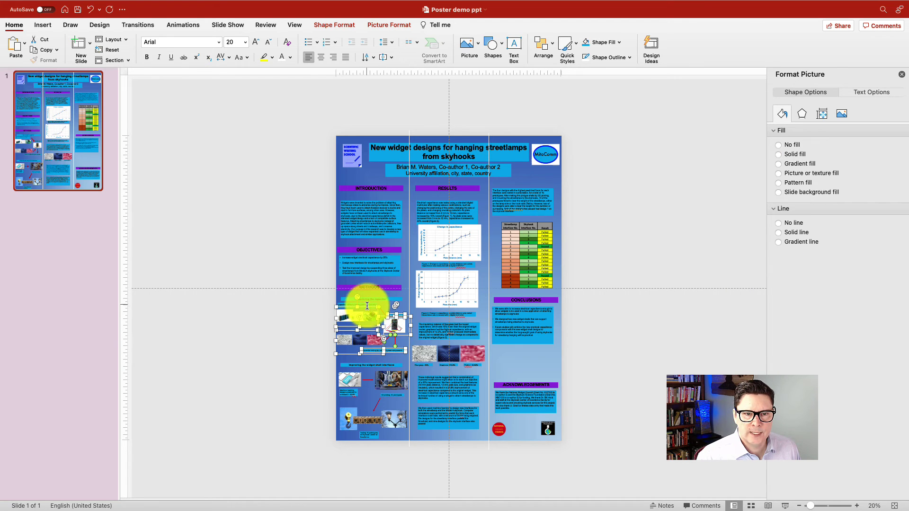
{"action": "left_click", "coordinate": [366, 303], "text": "shift"}
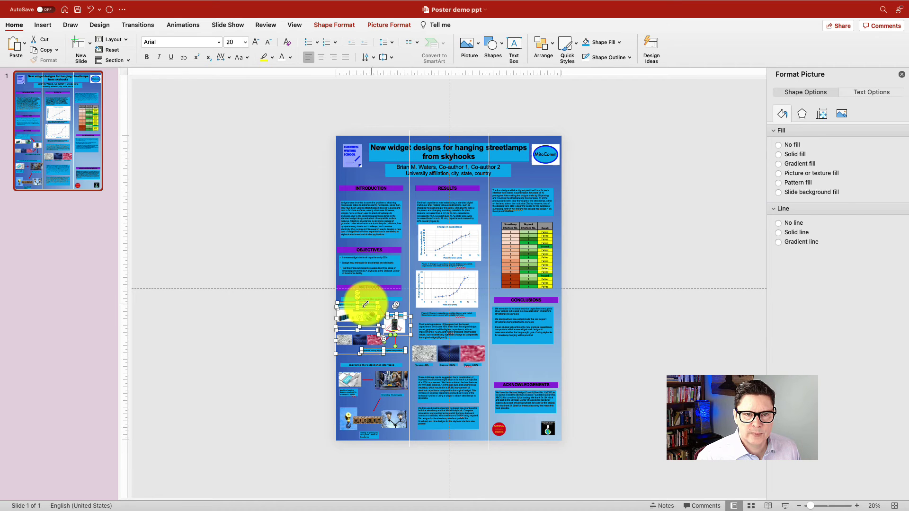
{"action": "left_click", "coordinate": [386, 300], "text": "shift"}
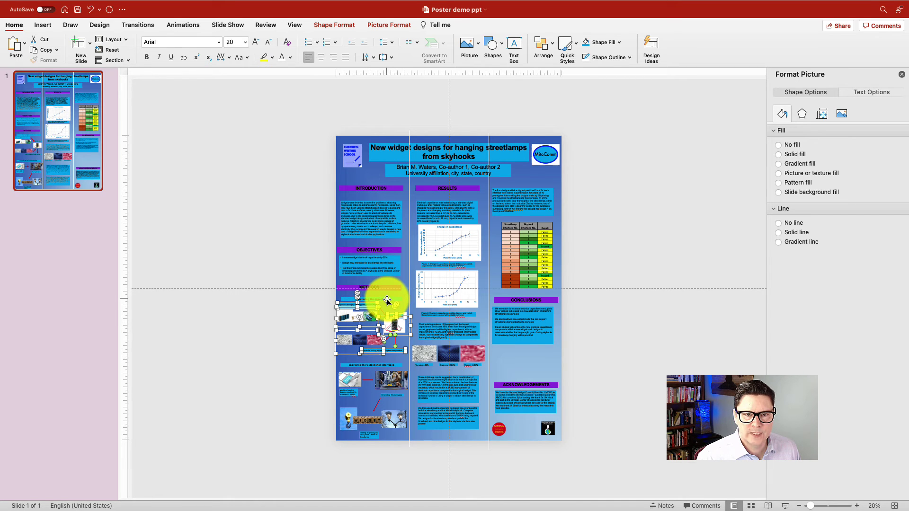
{"action": "left_click", "coordinate": [388, 299], "text": "shift"}
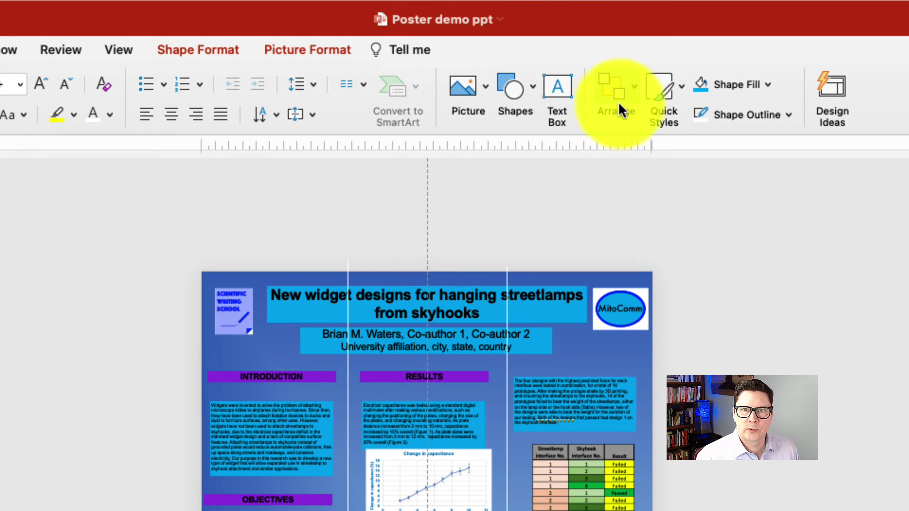
{"action": "left_click", "coordinate": [631, 84]}
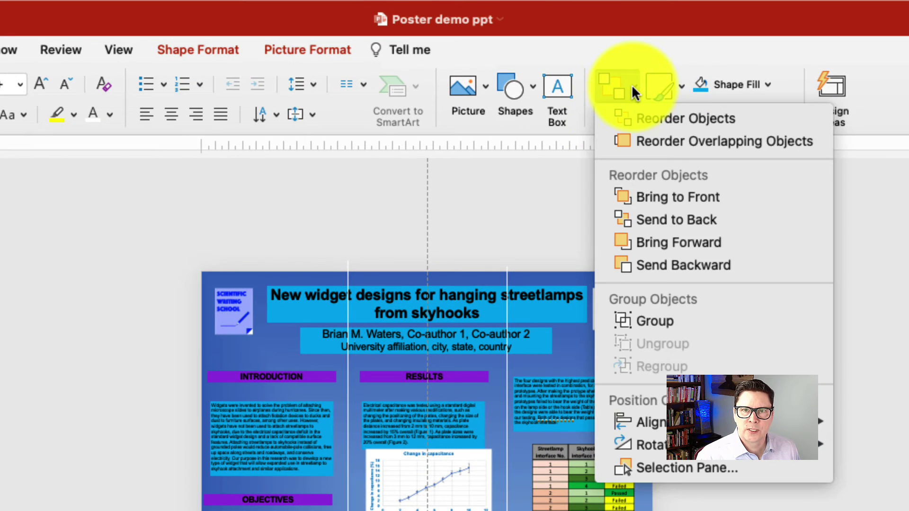
{"action": "left_click", "coordinate": [641, 321]}
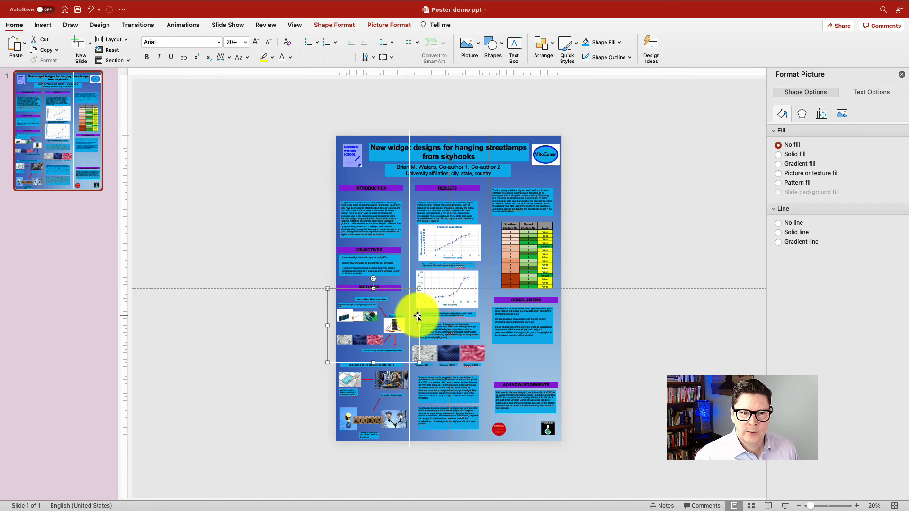
{"action": "left_click_drag", "start_coordinate": [405, 315], "coordinate": [400, 311]}
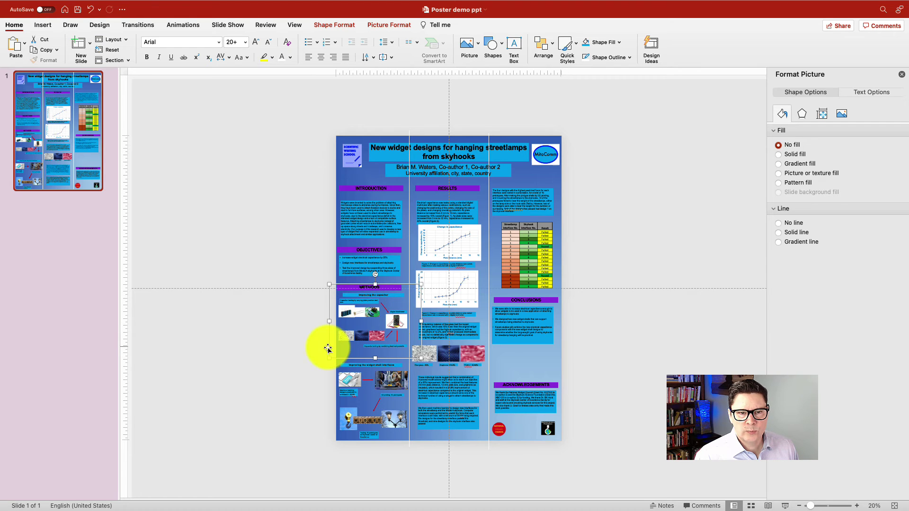
- Group the lower-left widget shell images and captions, then raise the group slightly
{"action": "left_click", "coordinate": [310, 342]}
{"action": "left_click_drag", "start_coordinate": [321, 354], "coordinate": [411, 441]}
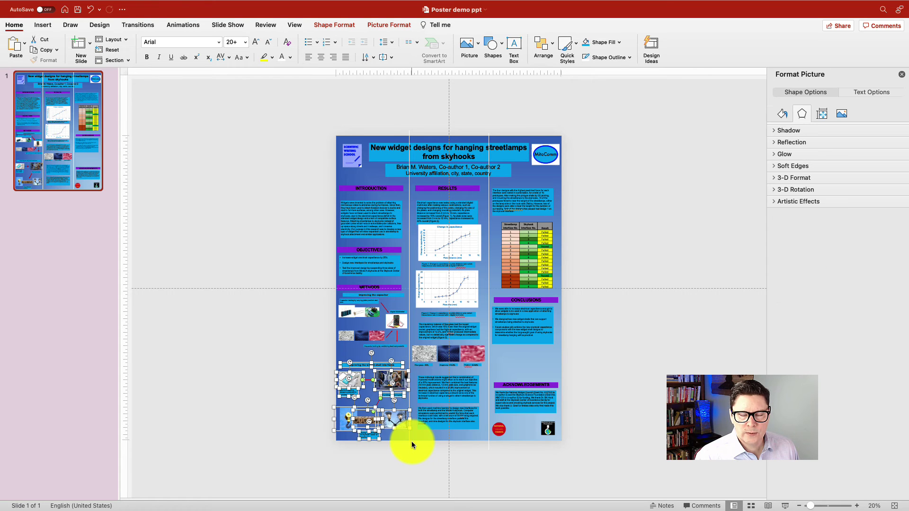
{"action": "left_click", "coordinate": [549, 49]}
{"action": "left_click", "coordinate": [560, 160]}
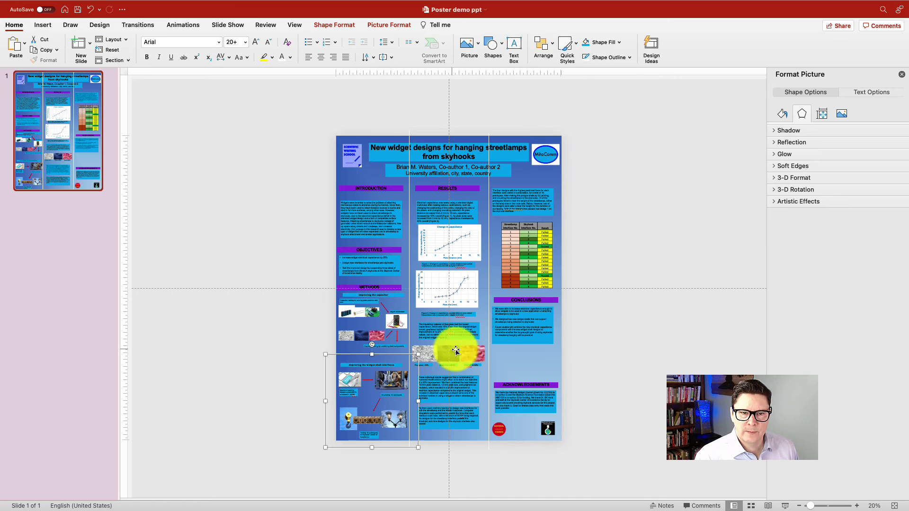
{"action": "left_click_drag", "start_coordinate": [398, 381], "coordinate": [397, 376]}
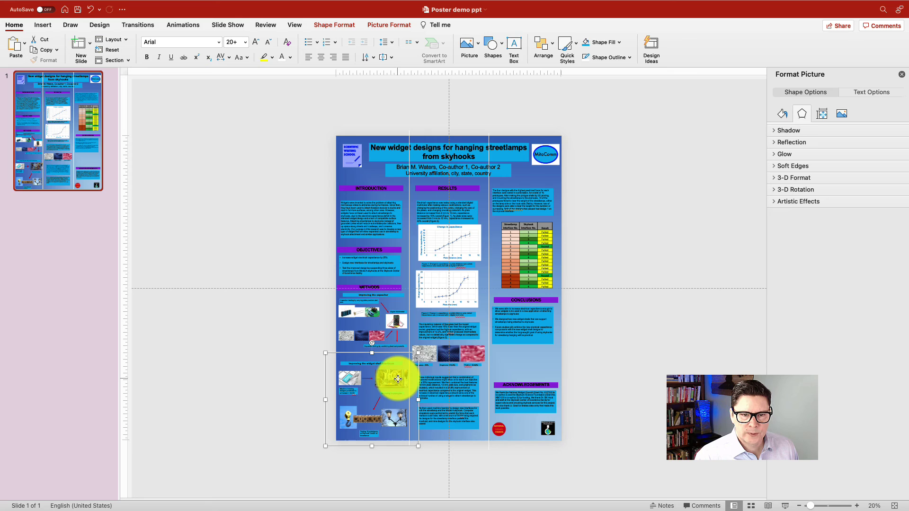
- Shift the OBJECTIVES heading, its text and the Introduction text upward, nudging twice with Up
{"action": "left_click", "coordinate": [386, 315]}
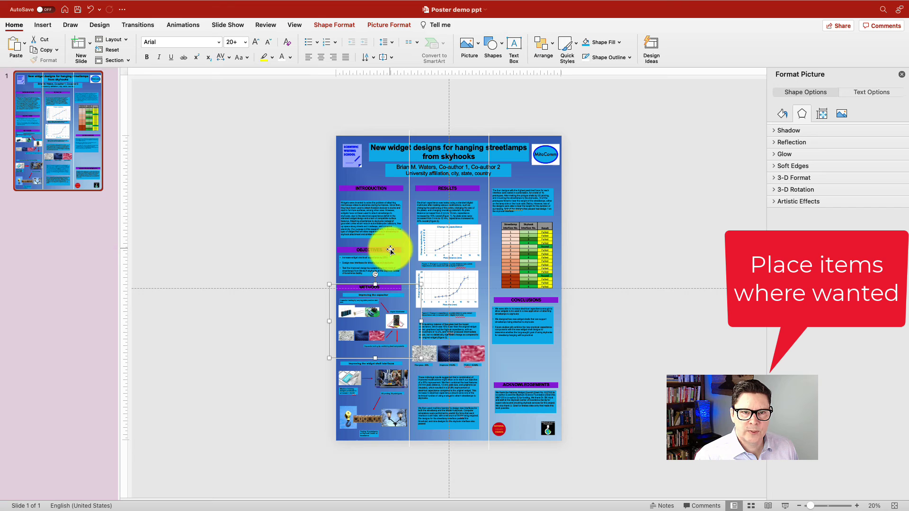
{"action": "left_click", "coordinate": [391, 250]}
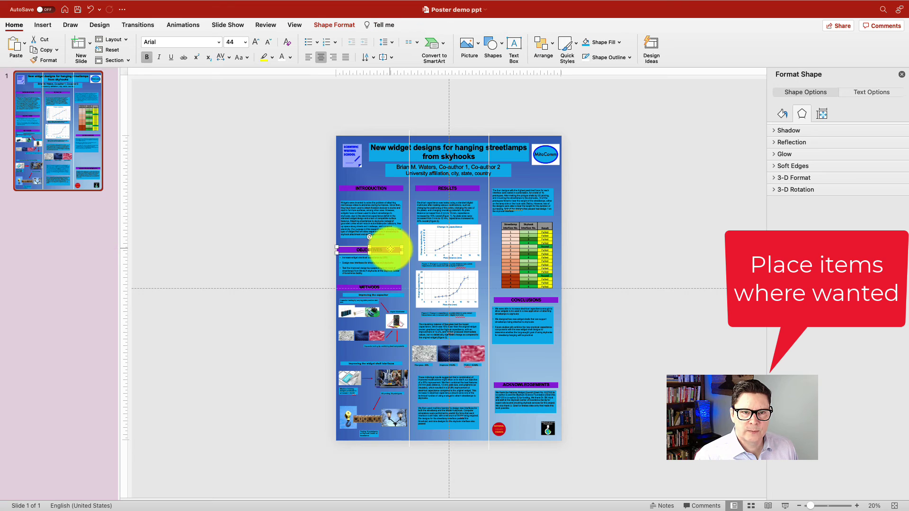
{"action": "left_click", "coordinate": [391, 261], "text": "shift"}
{"action": "left_click_drag", "start_coordinate": [391, 261], "coordinate": [391, 258]}
{"action": "left_click", "coordinate": [393, 228], "text": "shift"}
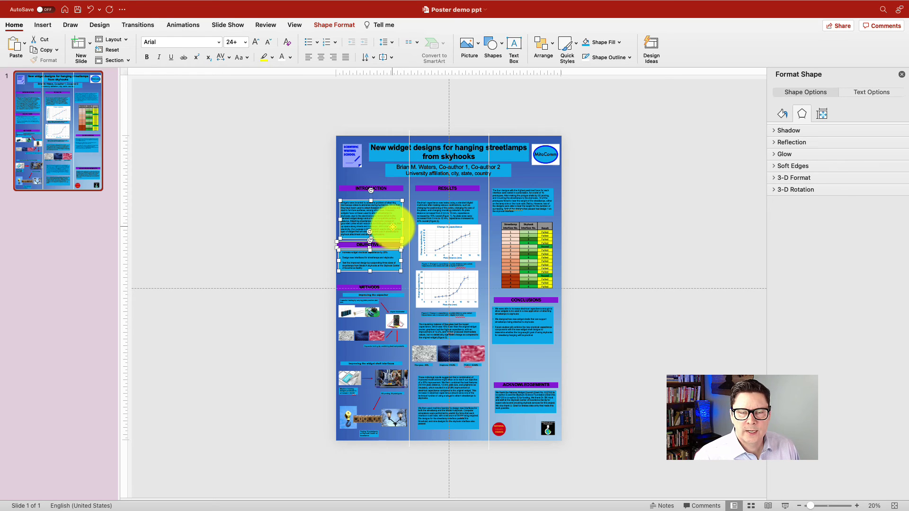
{"action": "key", "text": "Up"}
{"action": "key", "text": "Up"}
{"action": "key", "text": "Up"}
{"action": "key", "text": "Up"}
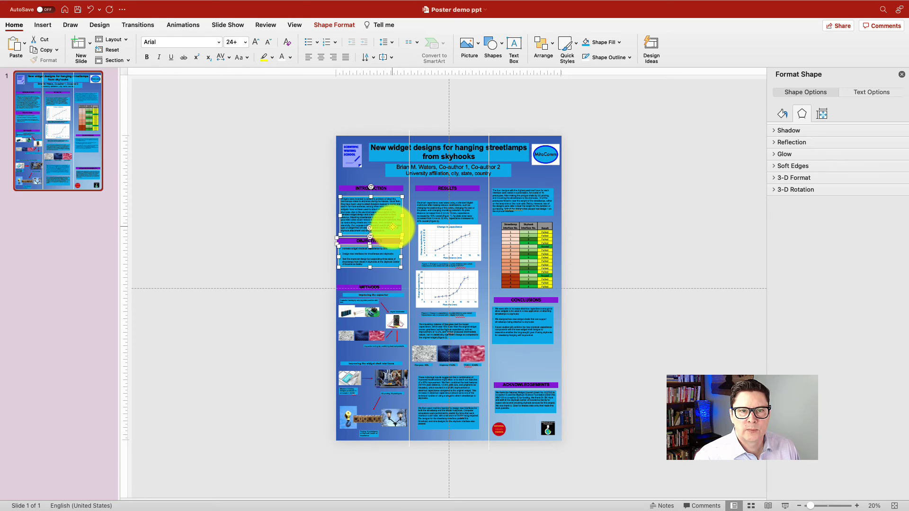
{"action": "key", "text": "Up"}
{"action": "key", "text": "Up"}
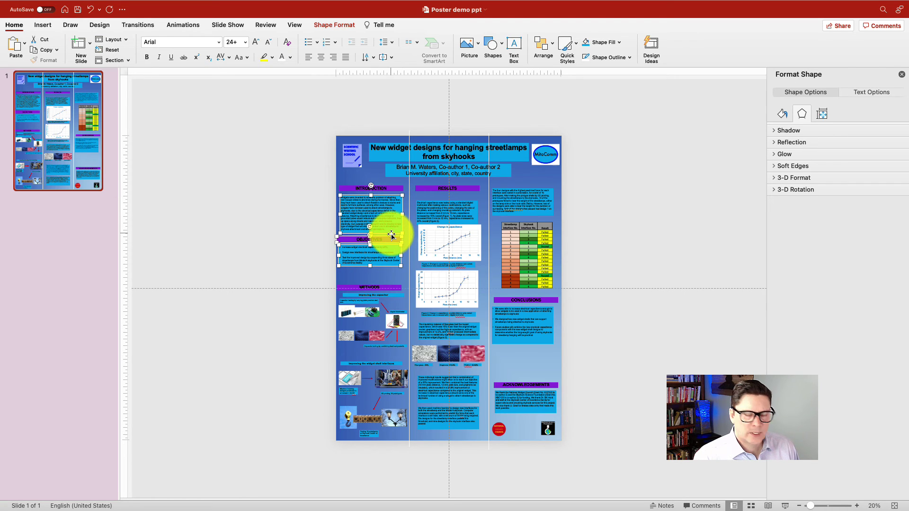
- Distribute the INTRODUCTION heading, Introduction text and Objectives boxes vertically
{"action": "left_click", "coordinate": [390, 188], "text": "shift"}
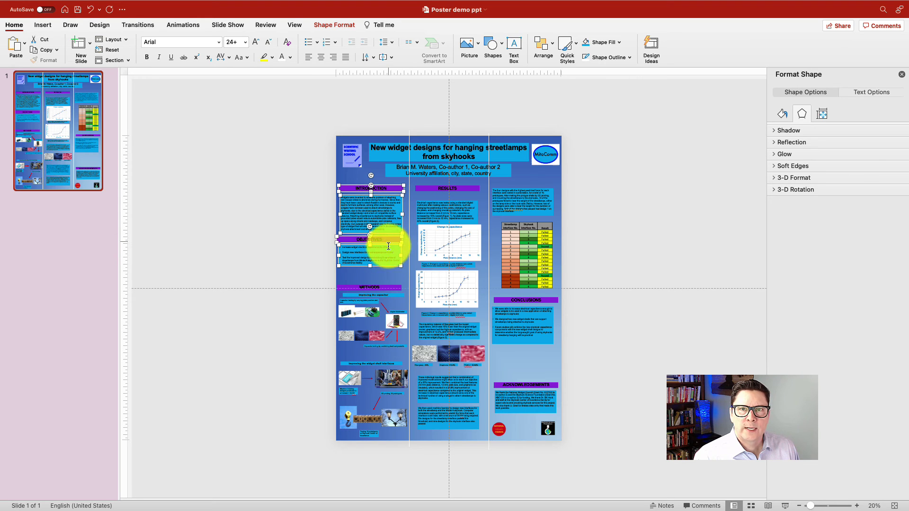
{"action": "left_click", "coordinate": [551, 44]}
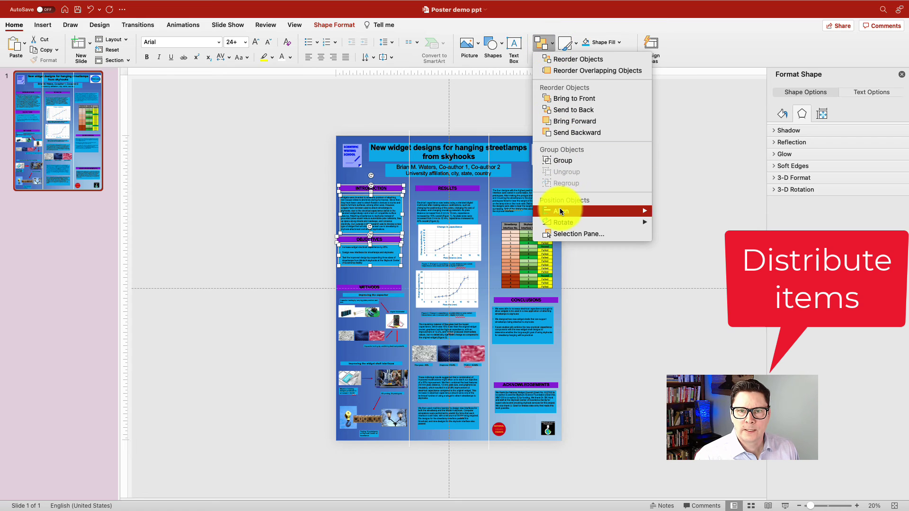
{"action": "mouse_move", "coordinate": [560, 208]}
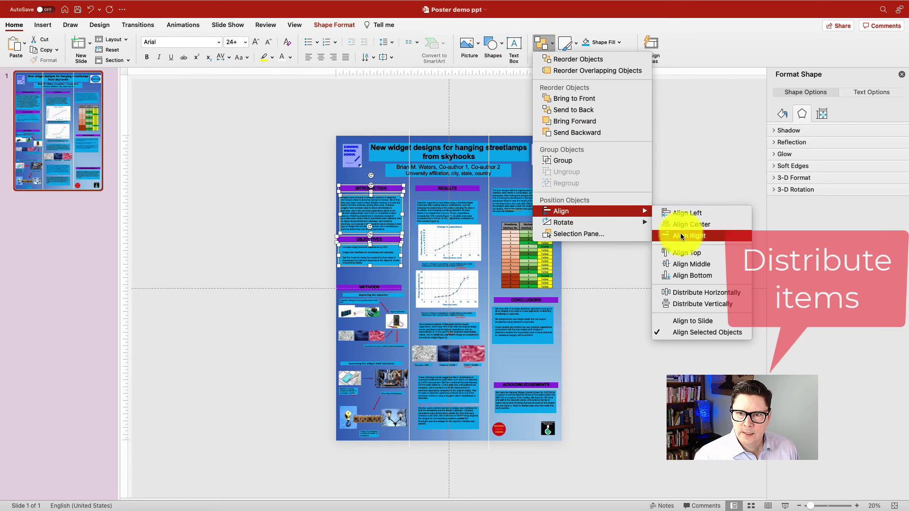
{"action": "left_click", "coordinate": [686, 303]}
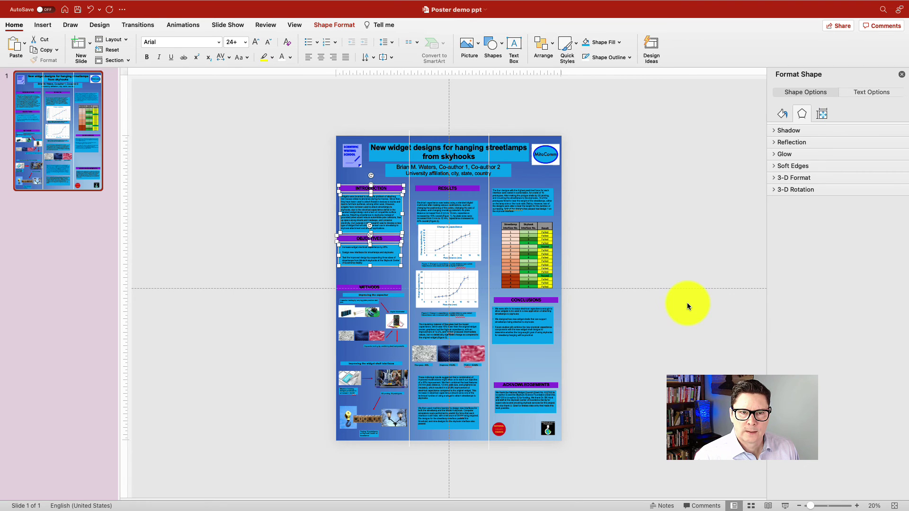
{"action": "left_click", "coordinate": [371, 217]}
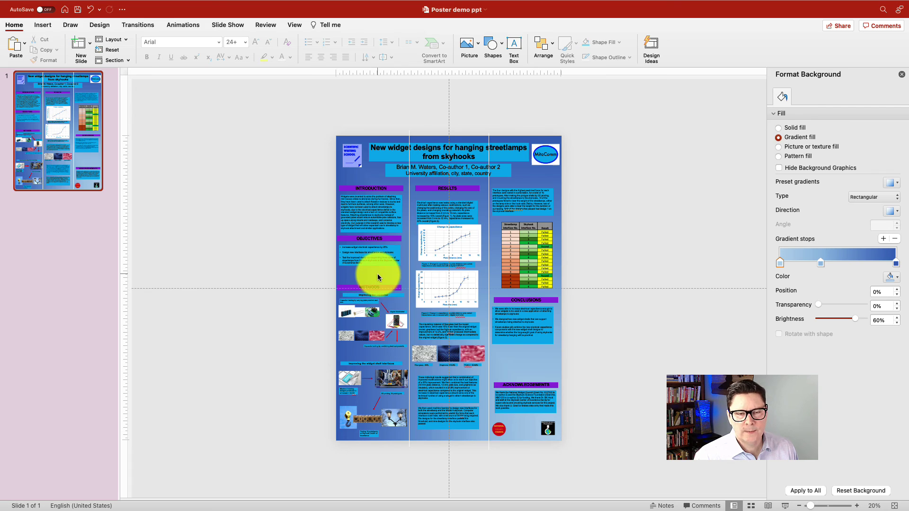
- Raise the METHODS header beneath Objectives and check both Methods picture groups' placement
{"action": "left_click_drag", "start_coordinate": [378, 275], "coordinate": [393, 300]}
{"action": "left_click", "coordinate": [389, 290]}
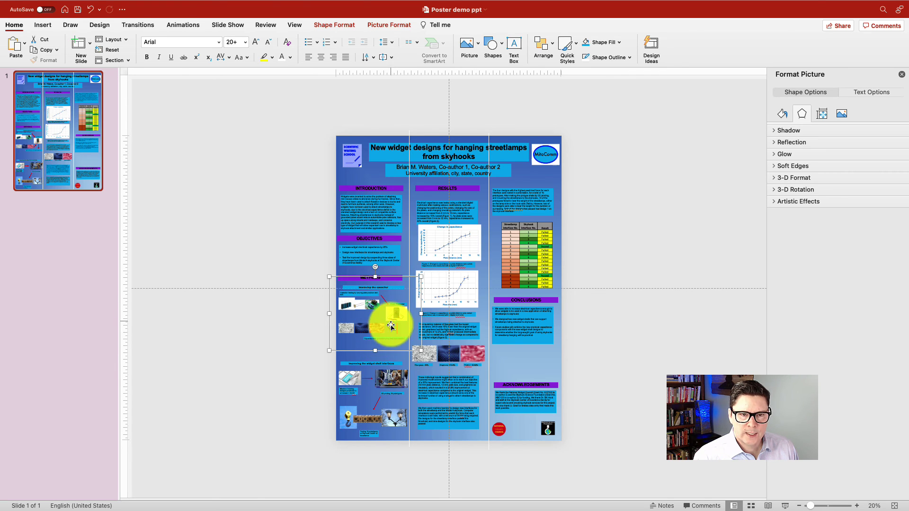
{"action": "left_click", "coordinate": [382, 365]}
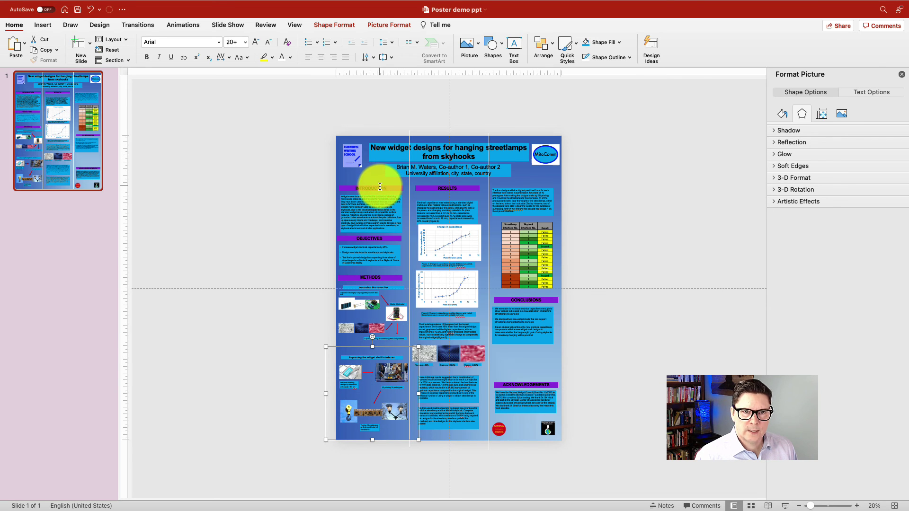
- Center-align the left column's headings, text boxes and Methods picture groups with one another
{"action": "left_click", "coordinate": [328, 178]}
{"action": "left_click", "coordinate": [367, 461]}
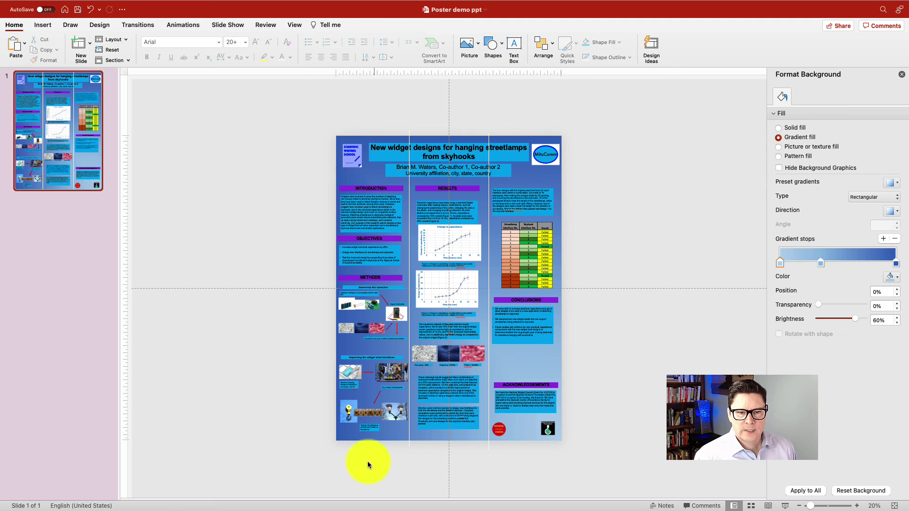
{"action": "left_click_drag", "start_coordinate": [400, 453], "coordinate": [332, 188]}
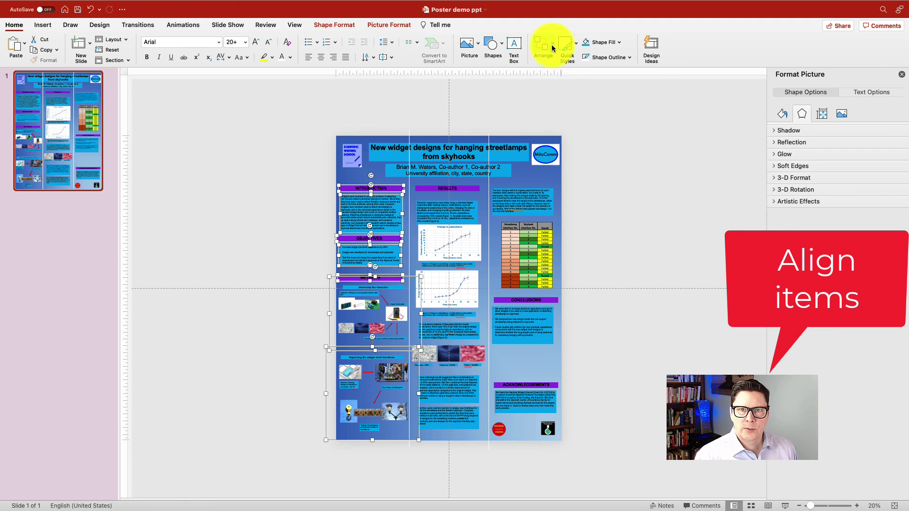
{"action": "left_click", "coordinate": [543, 45]}
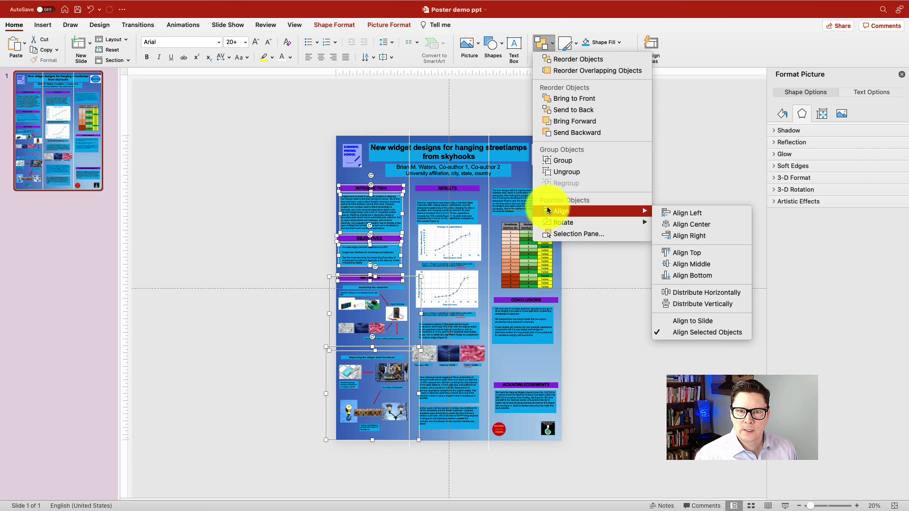
{"action": "left_click", "coordinate": [689, 225]}
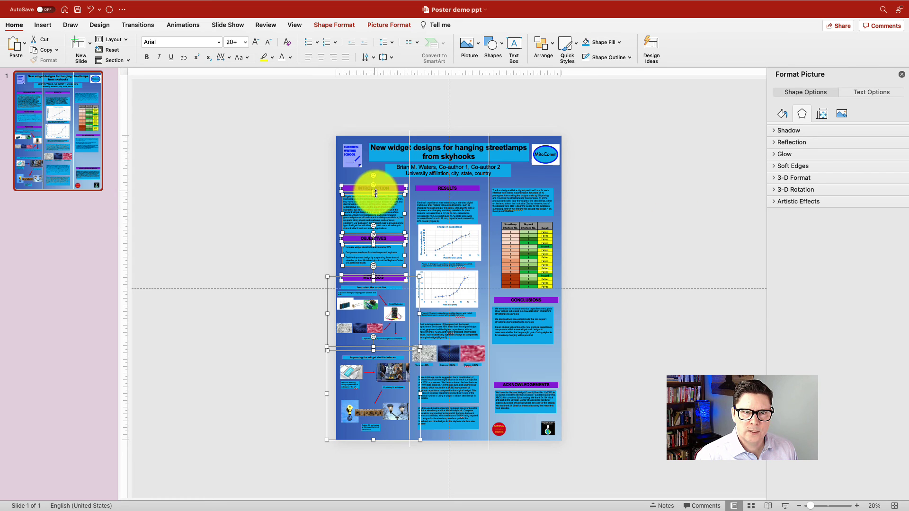
{"action": "left_click", "coordinate": [412, 266]}
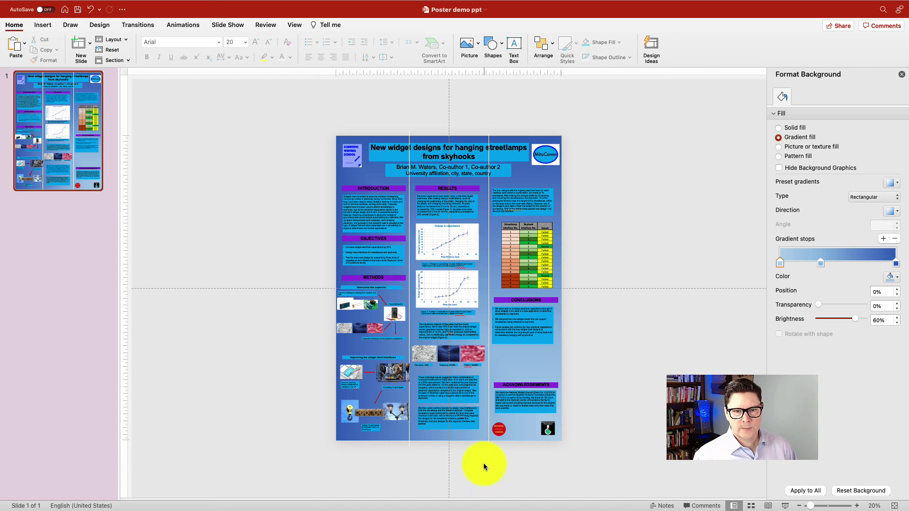
- Center-align all objects in the middle column with one another
{"action": "left_click_drag", "start_coordinate": [485, 462], "coordinate": [407, 180]}
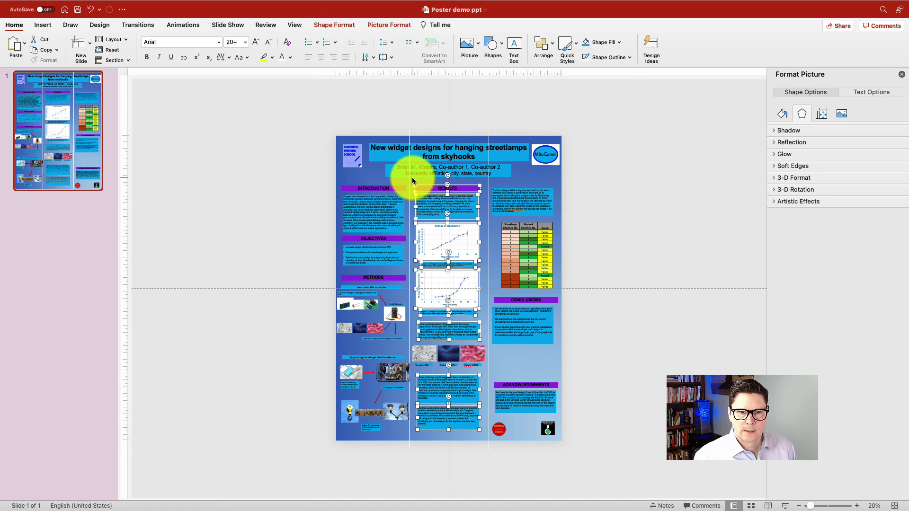
{"action": "left_click", "coordinate": [543, 45]}
{"action": "mouse_move", "coordinate": [592, 211]}
{"action": "left_click", "coordinate": [715, 228]}
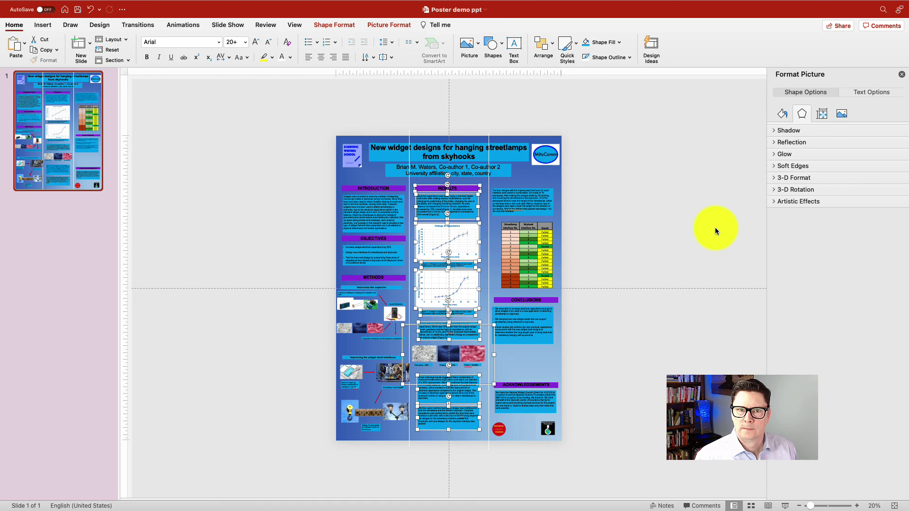
- Top-align the Introduction, Results and right-column top text boxes
{"action": "left_click", "coordinate": [540, 194]}
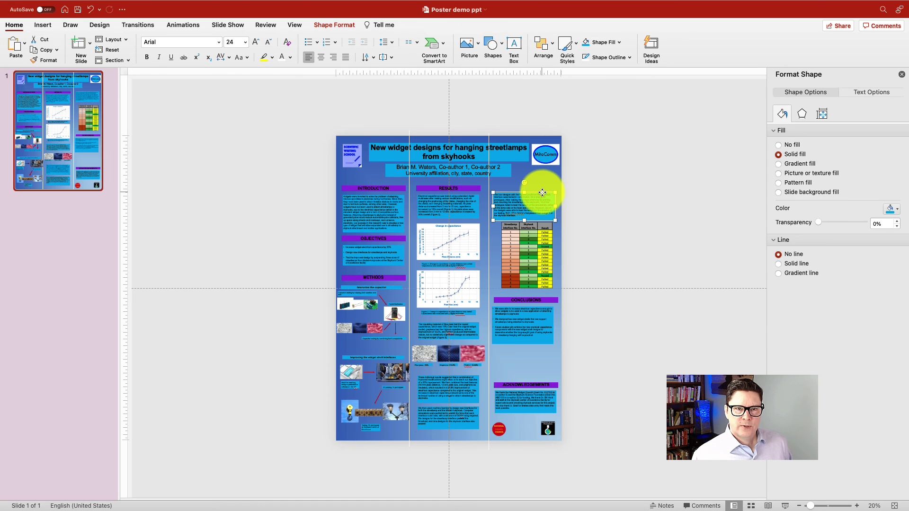
{"action": "left_click", "coordinate": [461, 204], "text": "shift"}
{"action": "left_click", "coordinate": [387, 203], "text": "shift"}
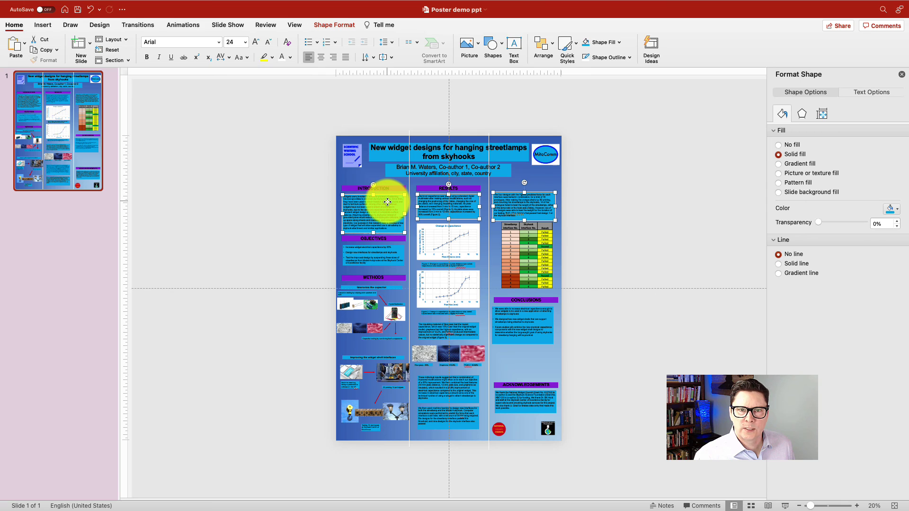
{"action": "left_click", "coordinate": [543, 45]}
{"action": "mouse_move", "coordinate": [574, 211]}
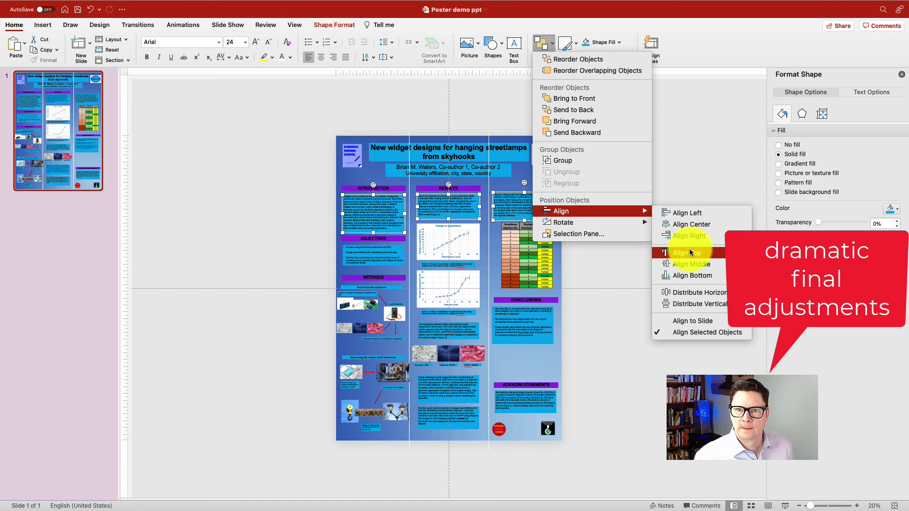
{"action": "left_click", "coordinate": [690, 253]}
- Move the Acknowledgements header and text block up
{"action": "left_click_drag", "start_coordinate": [538, 254], "coordinate": [538, 260]}
{"action": "left_click", "coordinate": [531, 314]}
{"action": "left_click_drag", "start_coordinate": [532, 314], "coordinate": [532, 321]}
{"action": "left_click", "coordinate": [537, 387]}
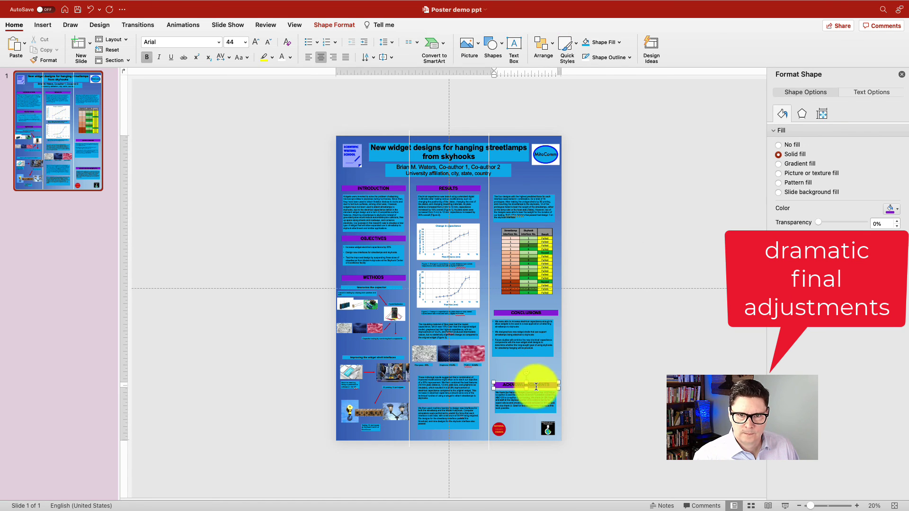
{"action": "left_click_drag", "start_coordinate": [537, 386], "coordinate": [534, 377]}
- Enlarge the two bottom logos together
{"action": "left_click", "coordinate": [499, 429]}
{"action": "left_click", "coordinate": [543, 425], "text": "shift"}
{"action": "mouse_move", "coordinate": [555, 421]}
{"action": "left_mouse_down"}
{"action": "mouse_move", "coordinate": [578, 420]}
{"action": "mouse_move", "coordinate": [592, 406]}
{"action": "mouse_move", "coordinate": [552, 427]}
{"action": "left_mouse_up"}
{"action": "left_click", "coordinate": [670, 221]}
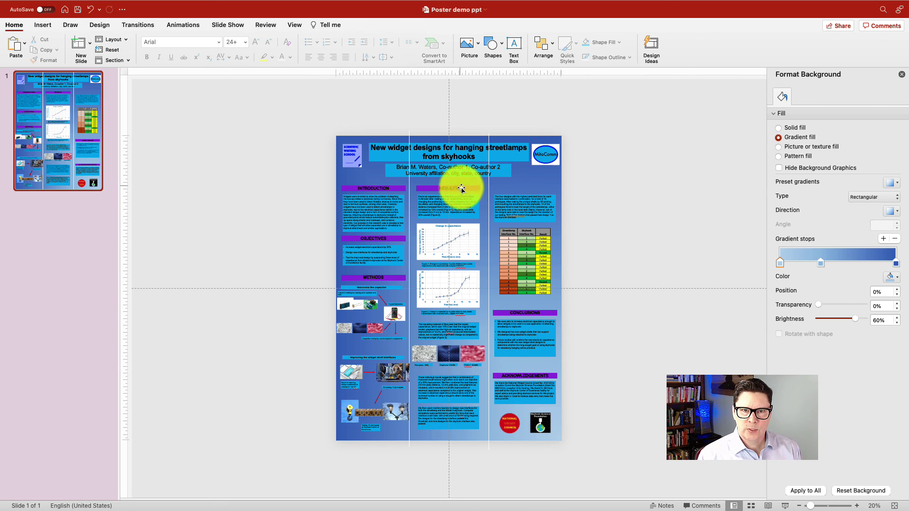
- Raise the bottom logo pair slightly, then select the MitoComm logo, poster title and school logo
{"action": "left_click", "coordinate": [507, 421]}
{"action": "left_click_drag", "start_coordinate": [507, 424], "coordinate": [508, 420]}
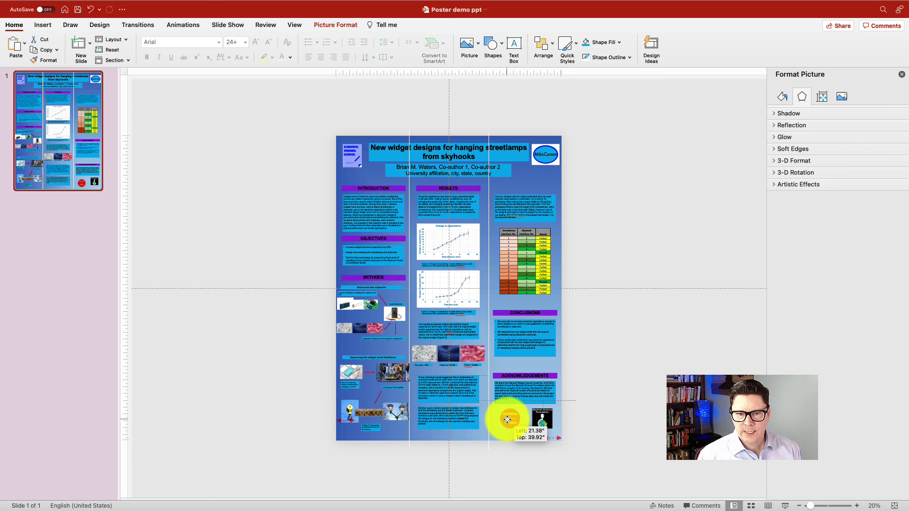
{"action": "left_click", "coordinate": [549, 155]}
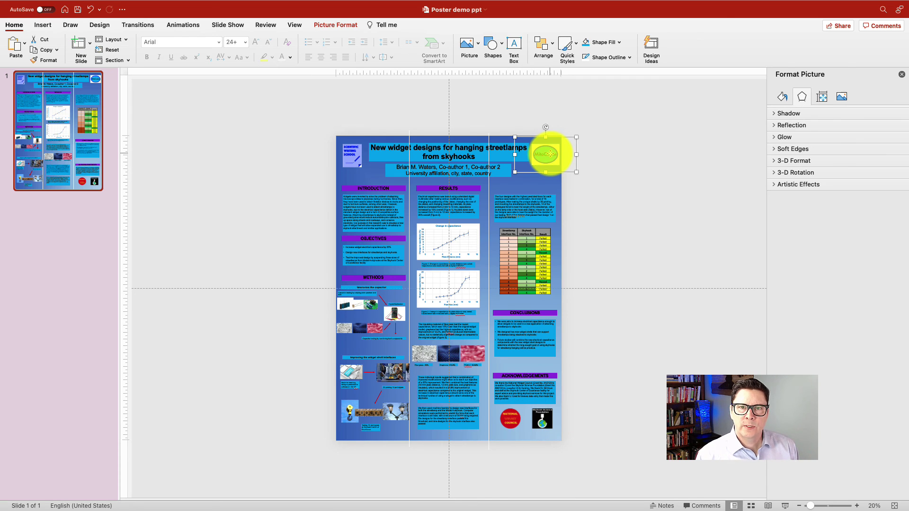
{"action": "left_click", "coordinate": [500, 152], "text": "shift"}
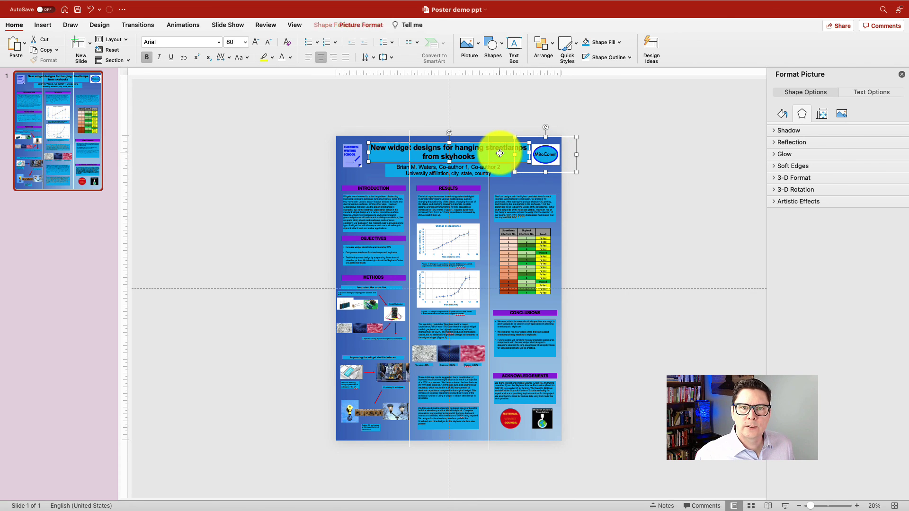
{"action": "left_click", "coordinate": [351, 154], "text": "shift"}
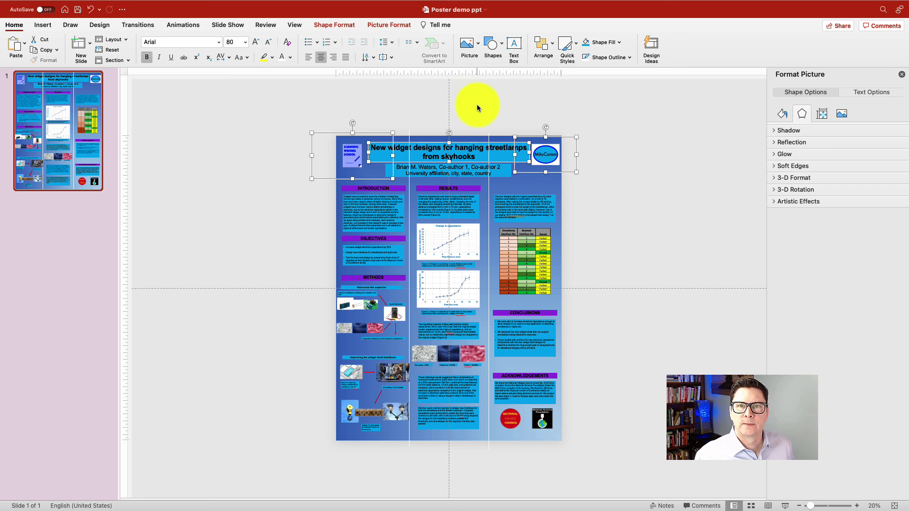
- Nudge the 'Improving the widget shell interfaces' picture group two steps left
{"action": "left_click", "coordinate": [383, 374]}
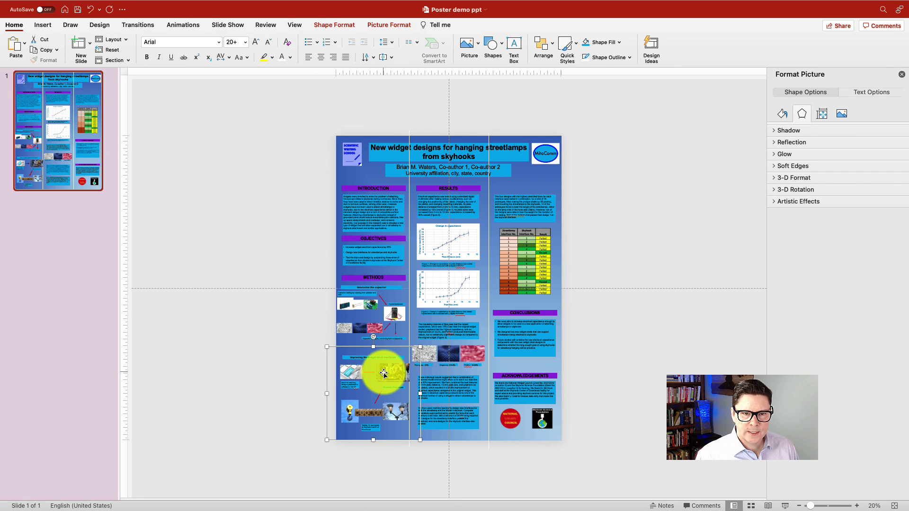
{"action": "key", "text": "Left"}
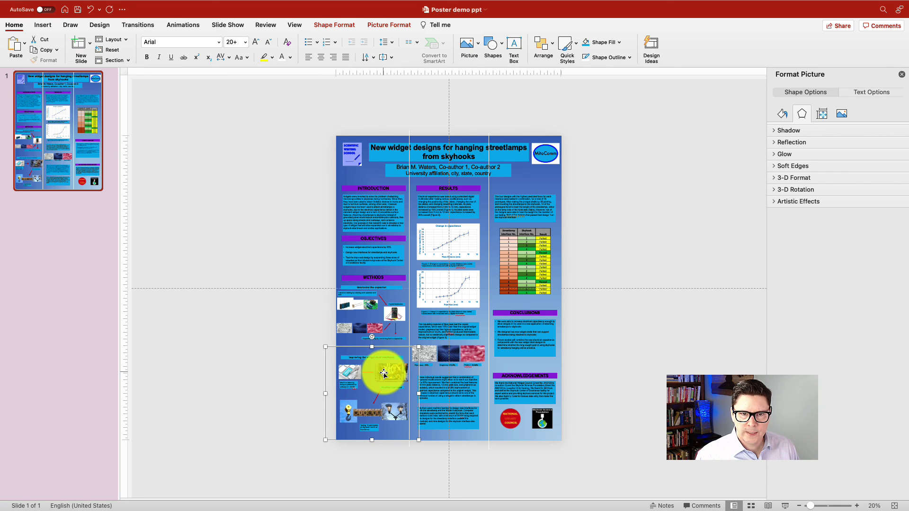
{"action": "key", "text": "Left"}
{"action": "key", "text": "Left"}
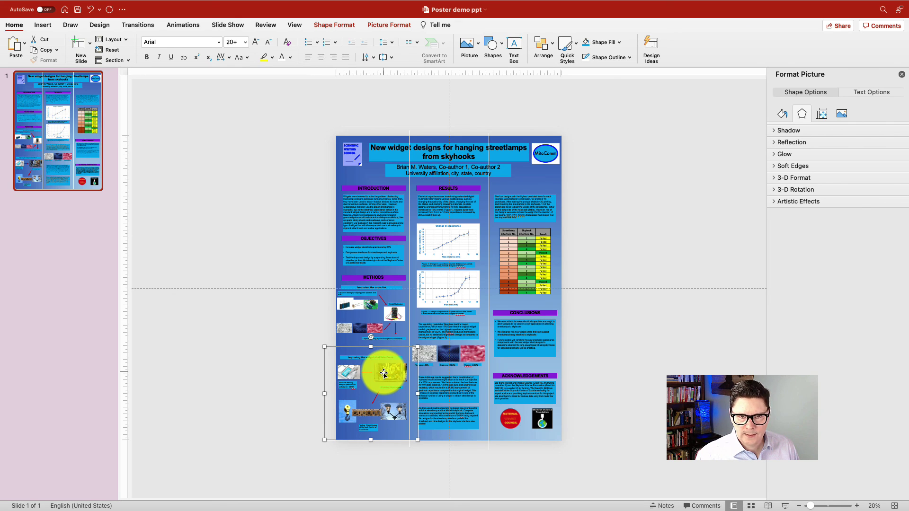
{"action": "left_click", "coordinate": [613, 270]}
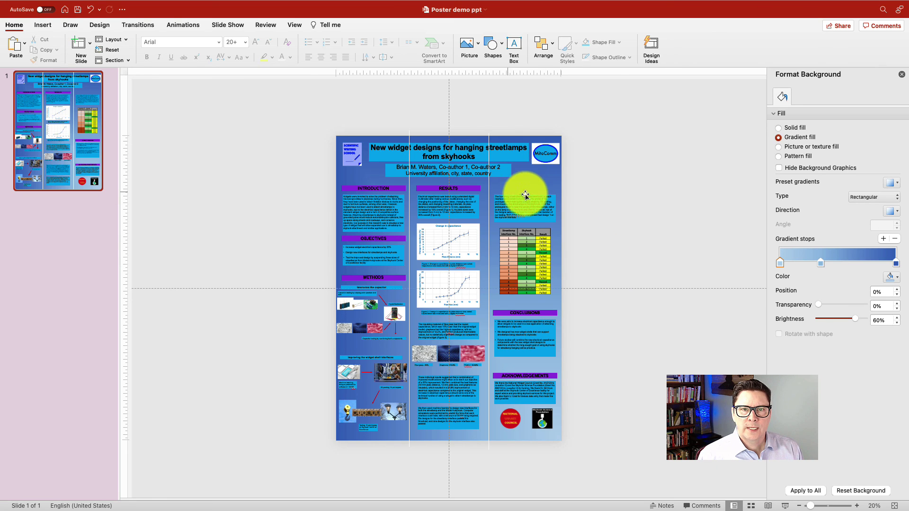
- Delete both vertical column guide lines and save the poster
{"action": "left_click", "coordinate": [487, 193]}
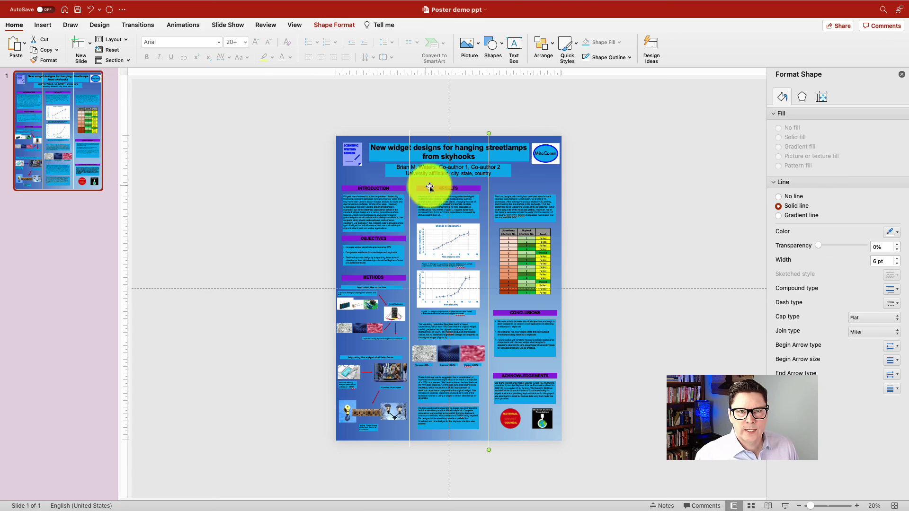
{"action": "left_click", "coordinate": [410, 188], "text": "shift"}
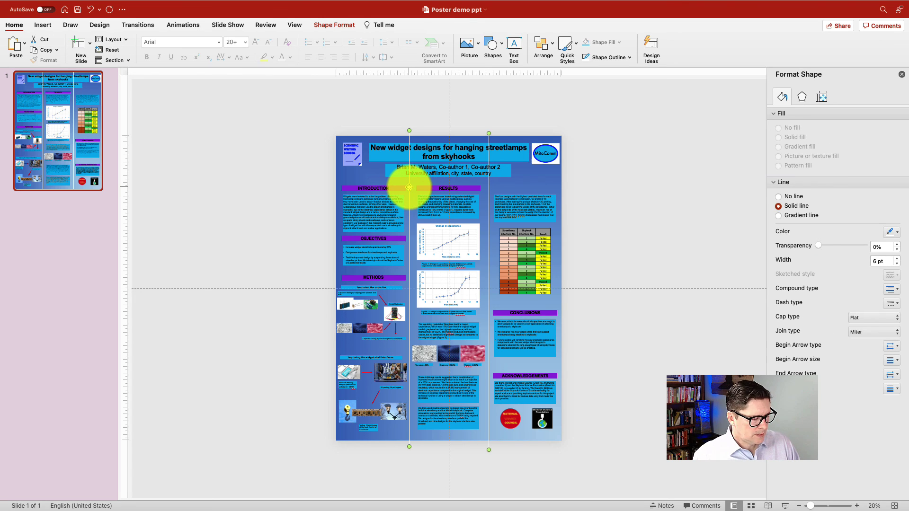
{"action": "key", "text": "Delete"}
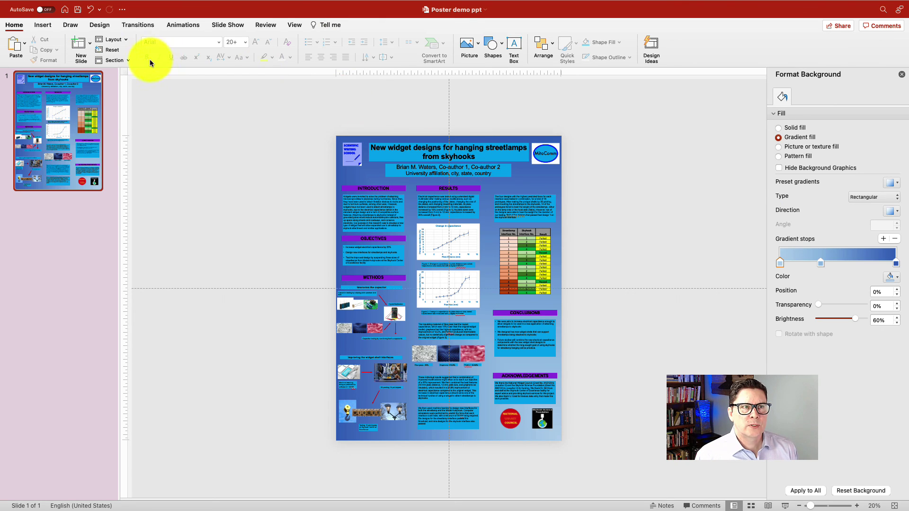
{"action": "left_click", "coordinate": [79, 13]}
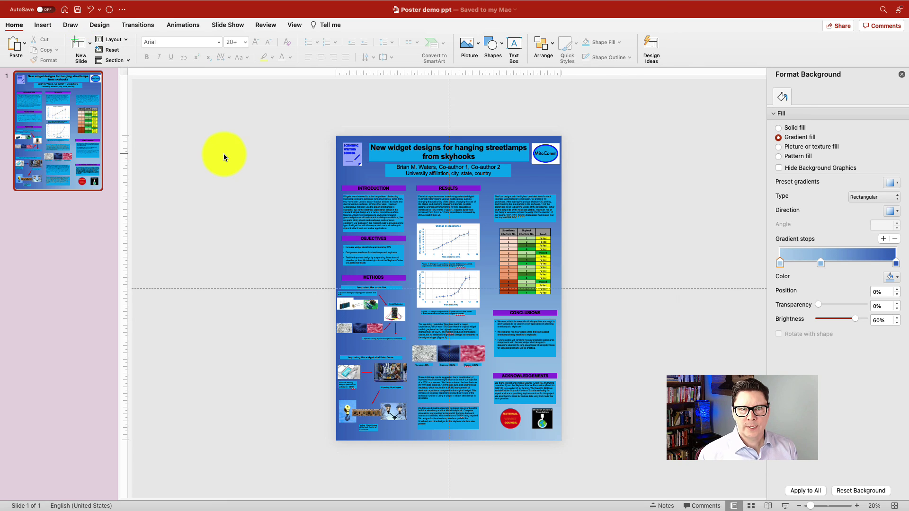